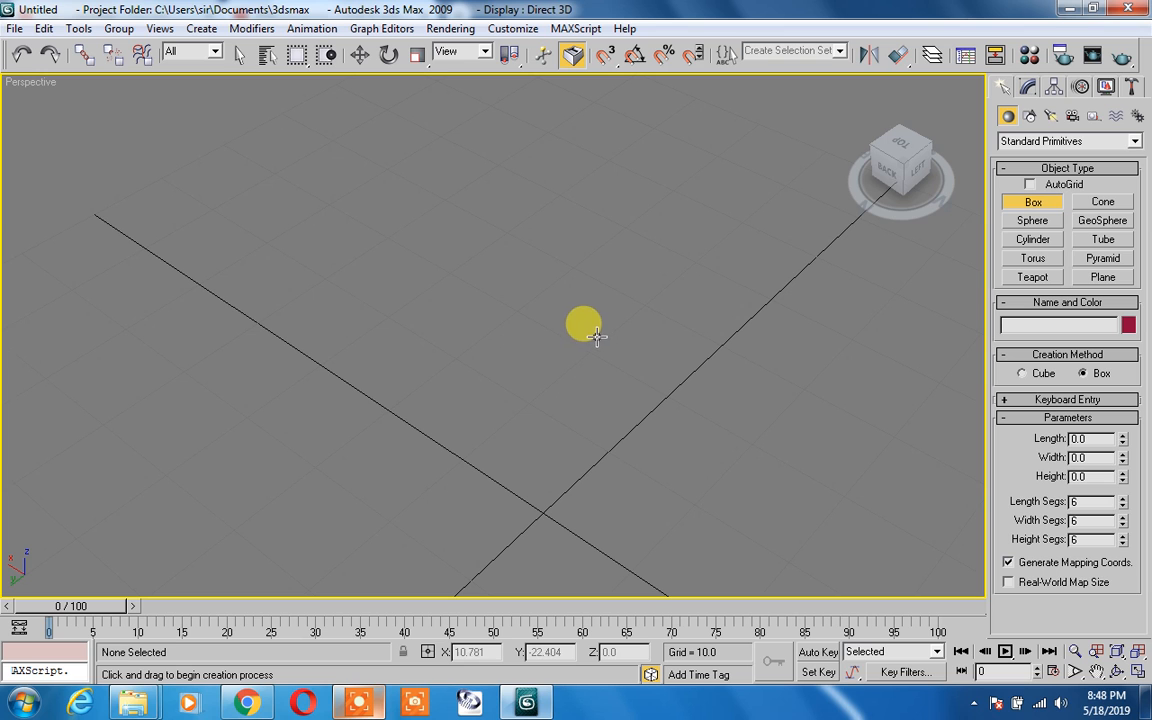
# Create a box on the grid about 26.5 long, 22.6 wide and 24.2 high, with six segments per side
pyautogui.moveTo(612, 282); pyautogui.dragTo(645, 500)
pyautogui.click(604, 283)
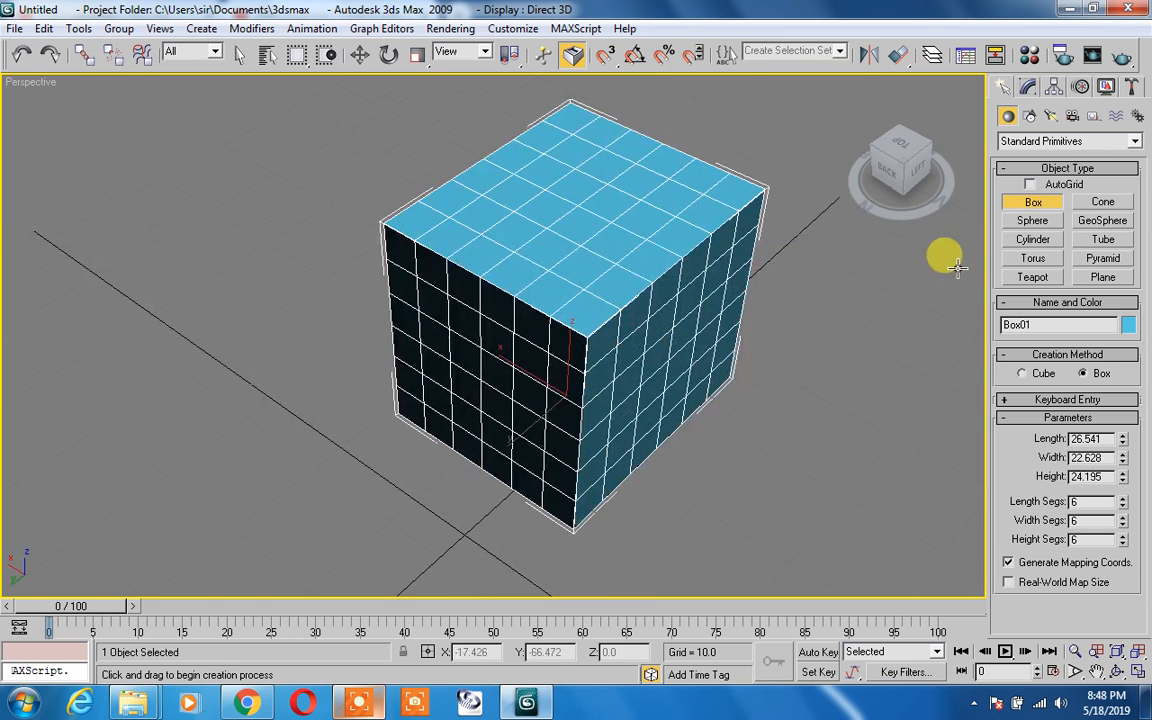
# Apply the Edit Poly modifier to the box
pyautogui.click(1025, 87)
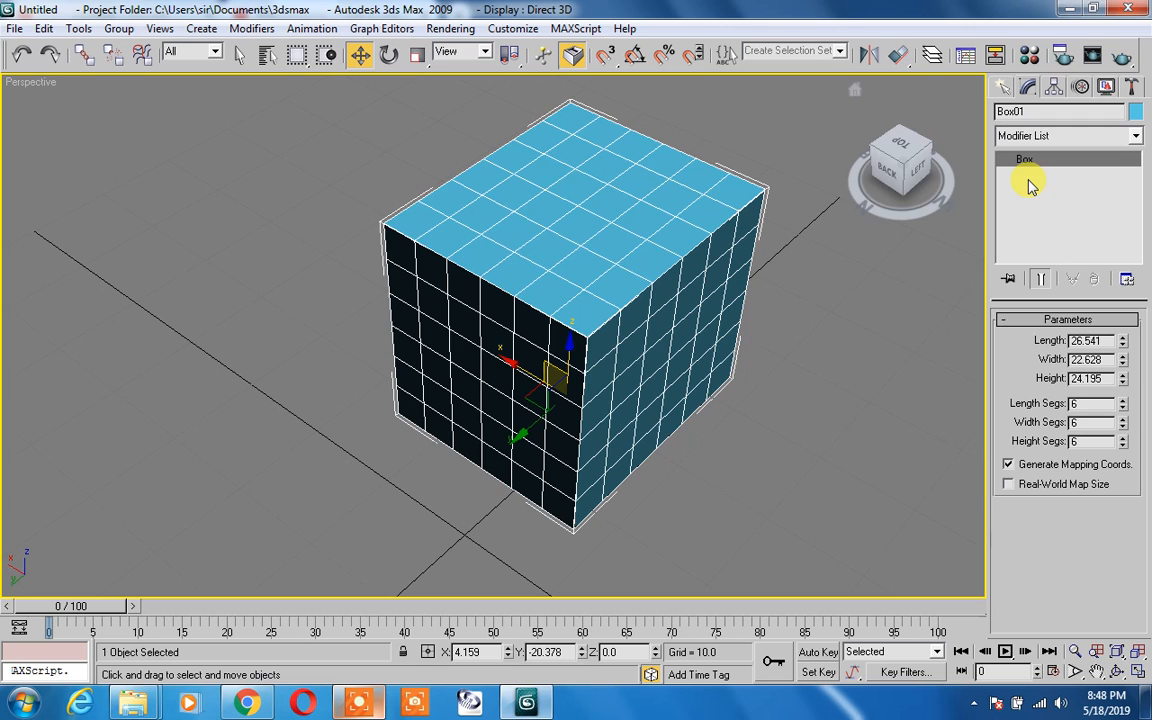
pyautogui.moveTo(527, 303); pyautogui.dragTo(476, 327, button='middle')
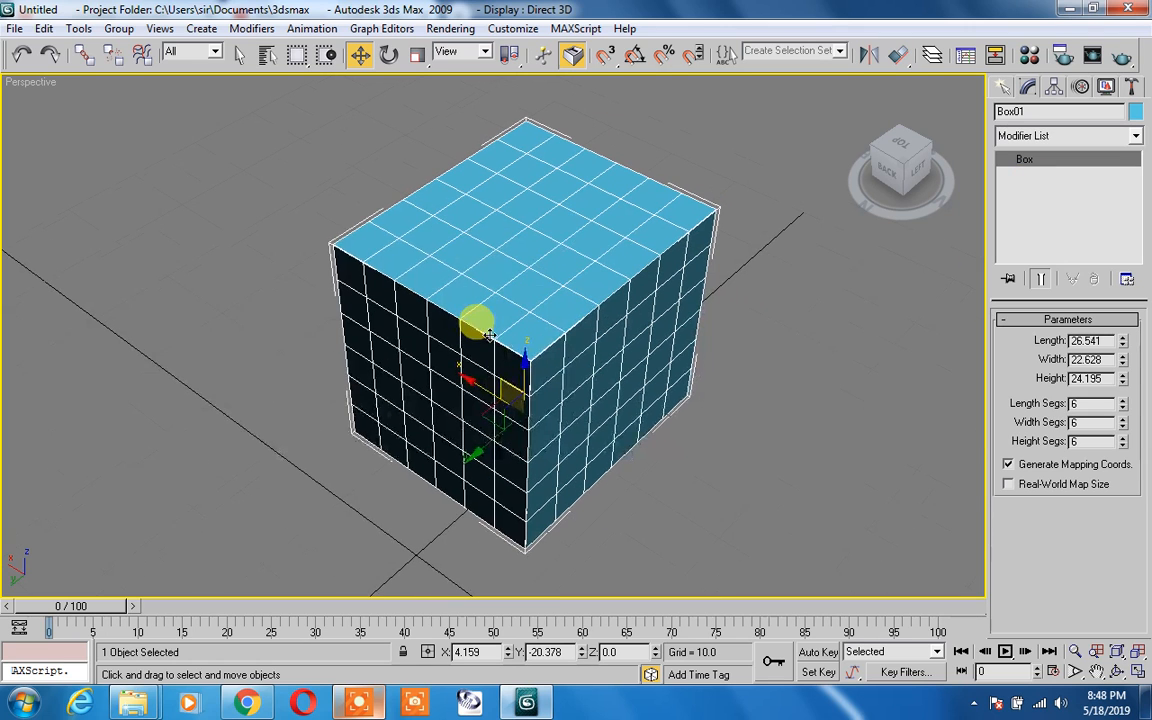
pyautogui.click(252, 30)
pyautogui.moveTo(278, 108)
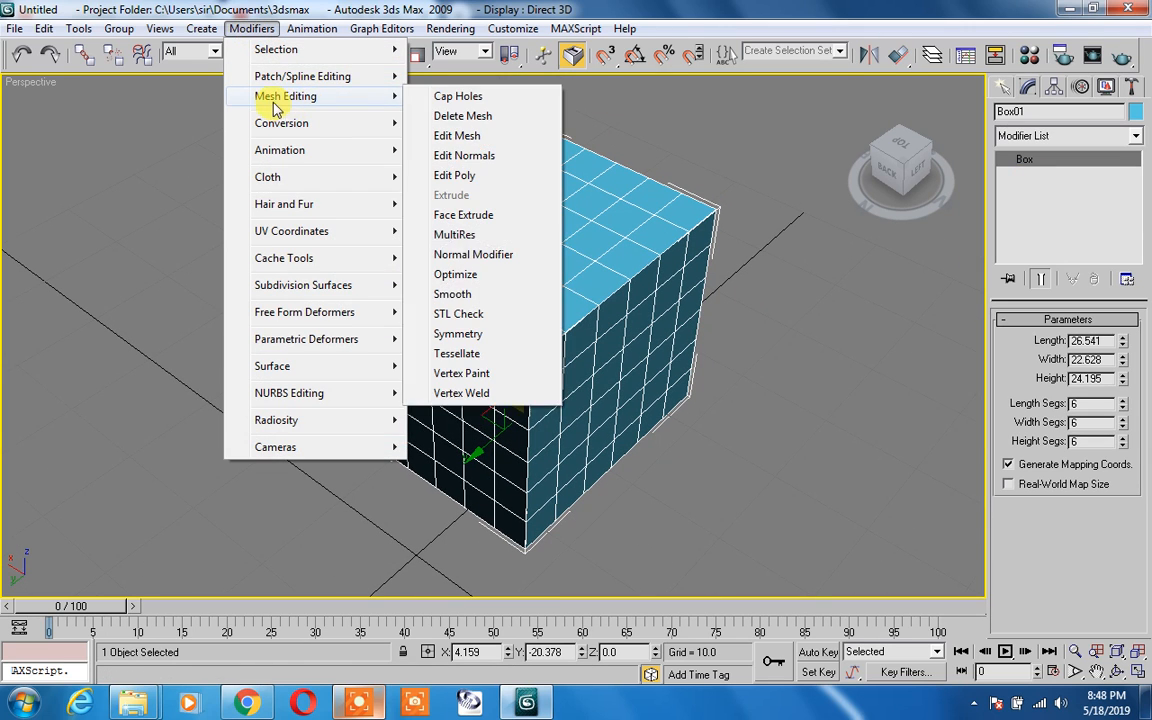
pyautogui.click(441, 178)
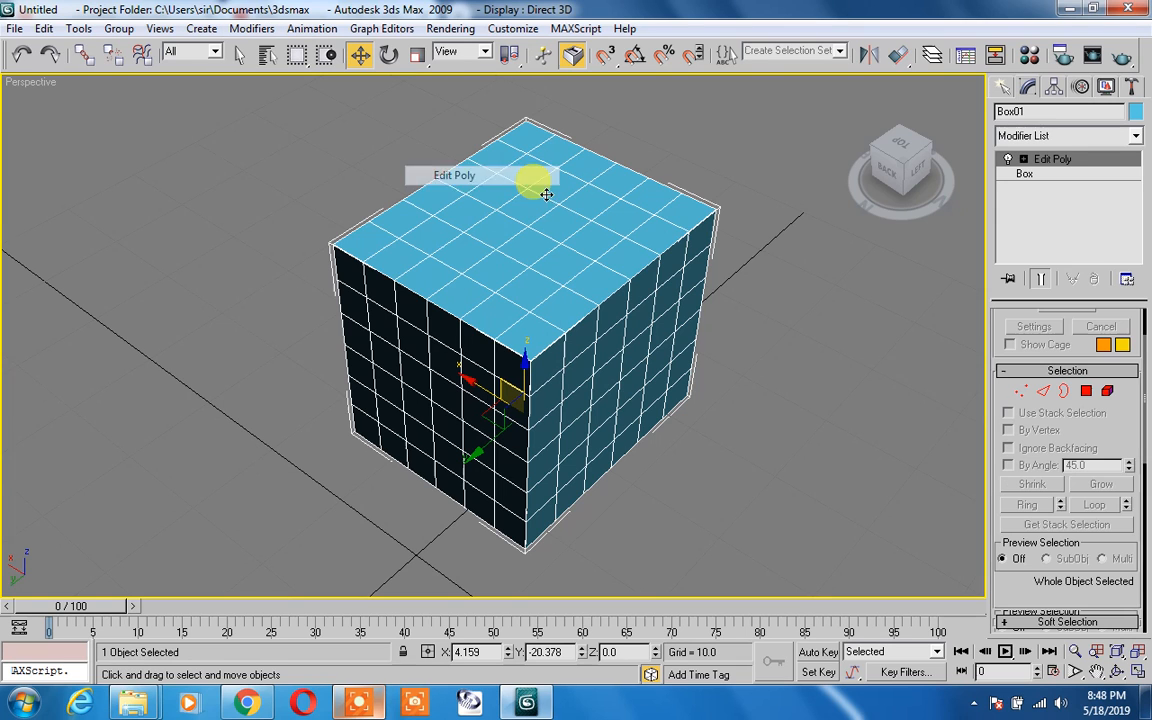
# Switch Edit Poly to vertex level, select an inner vertex near the centre of the top face, and bring the Edit Vertices commands into view
pyautogui.click(1023, 163)
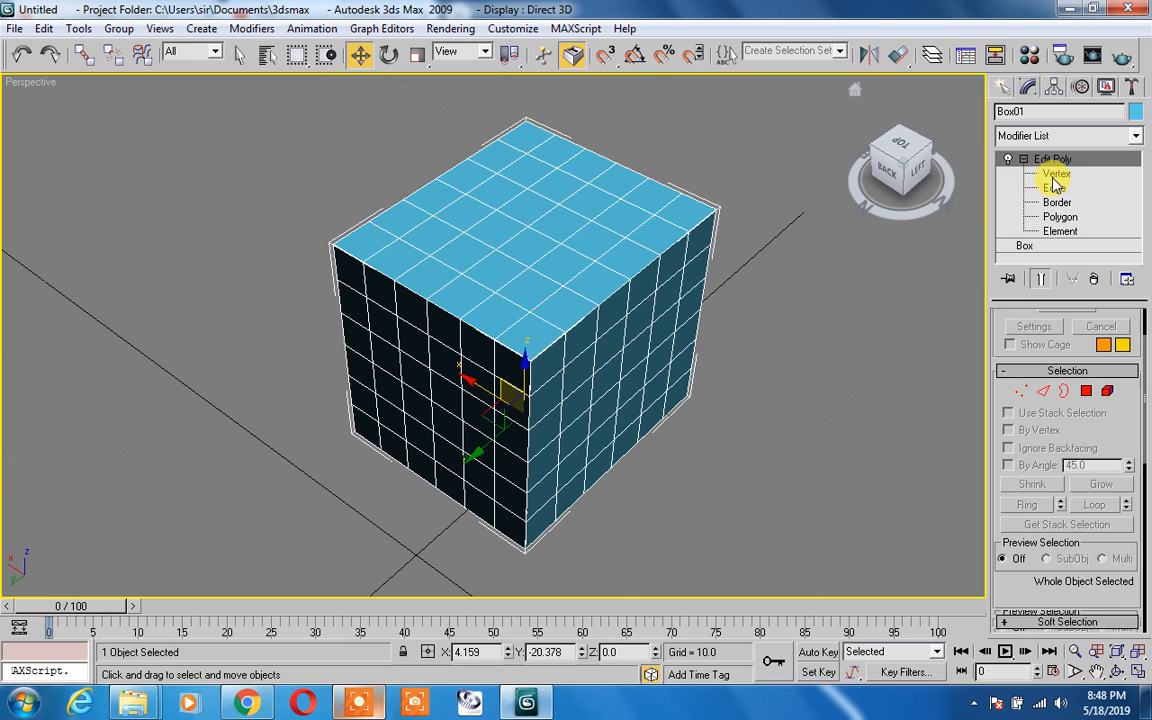
pyautogui.click(1056, 174)
pyautogui.keyDown('alt'); pyautogui.moveTo(730, 226); pyautogui.dragTo(600, 290, button='middle'); pyautogui.keyUp('alt')
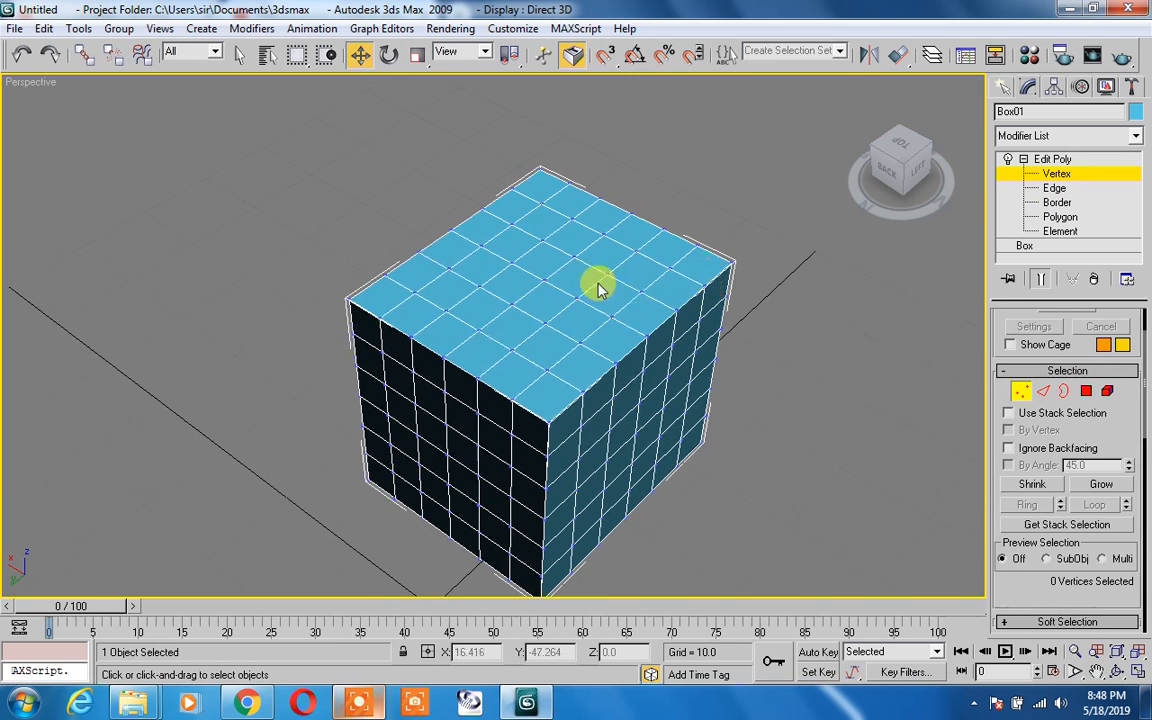
pyautogui.click(577, 300)
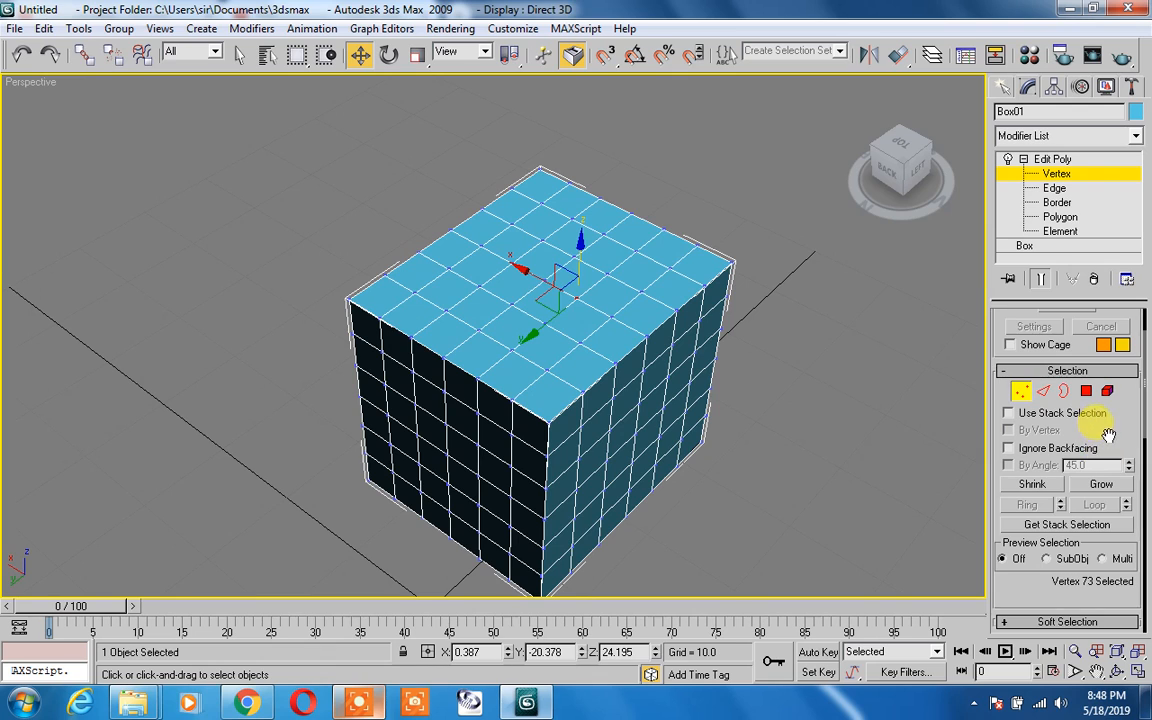
pyautogui.moveTo(1108, 433); pyautogui.dragTo(1106, 329)
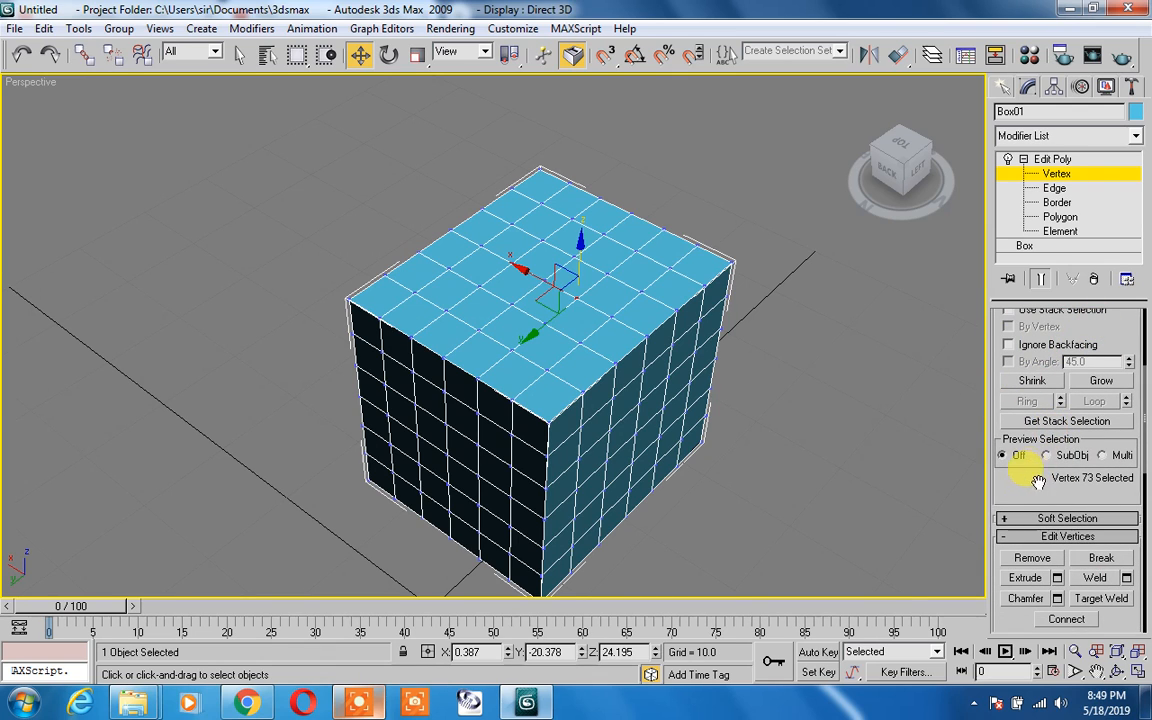
pyautogui.moveTo(1030, 487); pyautogui.dragTo(1035, 343)
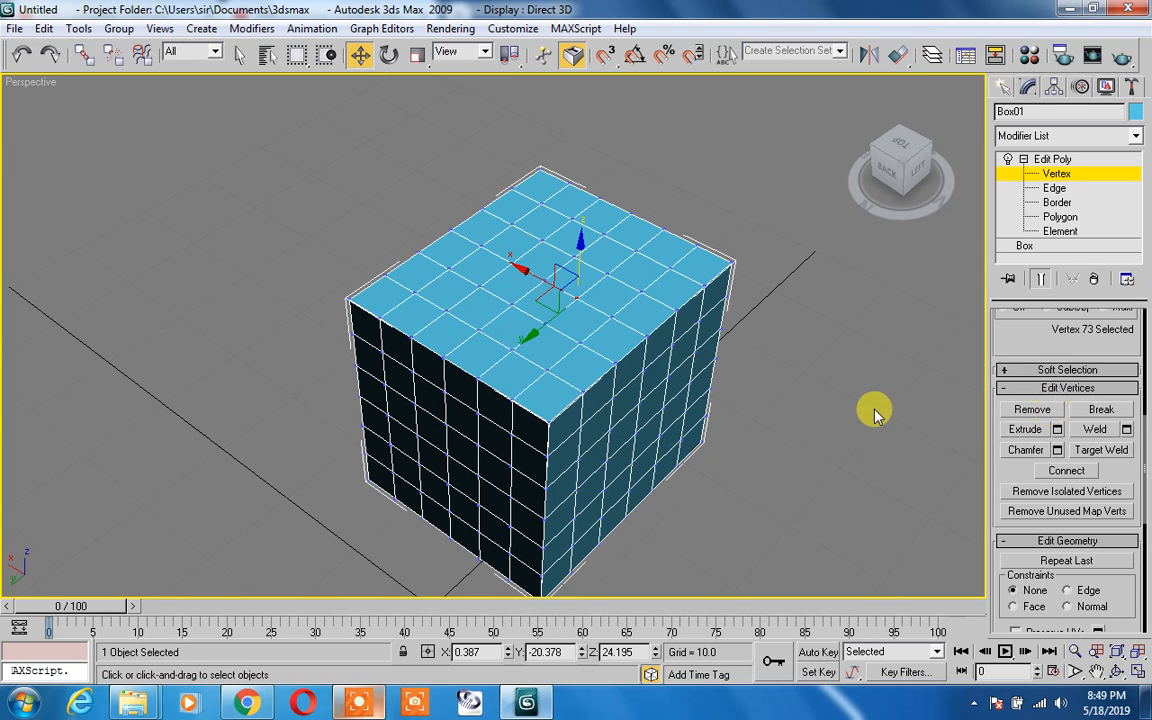
# Raise two inner vertices of the top face, the first to about Z 25.13 and the one nearer the edge to about Z 24.43
pyautogui.click(498, 291)
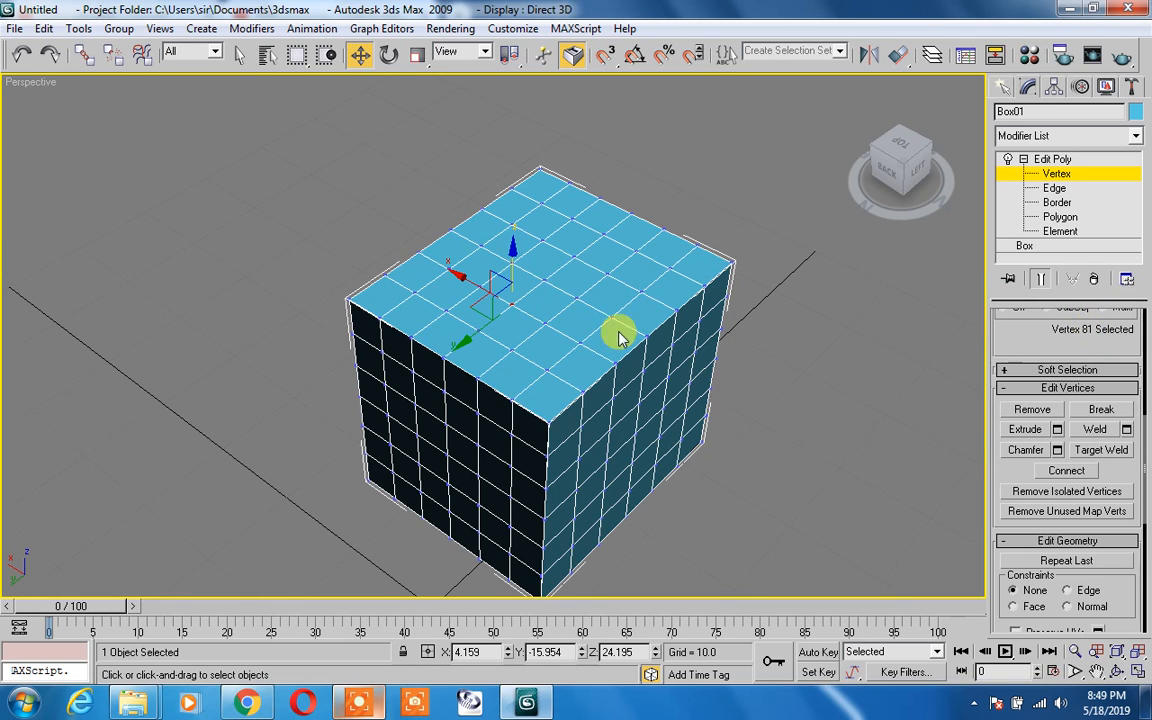
pyautogui.moveTo(499, 239)
pyautogui.mouseDown()
pyautogui.moveTo(515, 180)
pyautogui.moveTo(514, 264)
pyautogui.moveTo(519, 247)
pyautogui.mouseUp()
pyautogui.moveTo(530, 305); pyautogui.dragTo(590, 349, button='middle')
pyautogui.scroll(5, 575, 341)
pyautogui.moveTo(665, 372); pyautogui.dragTo(342, 243, button='middle')
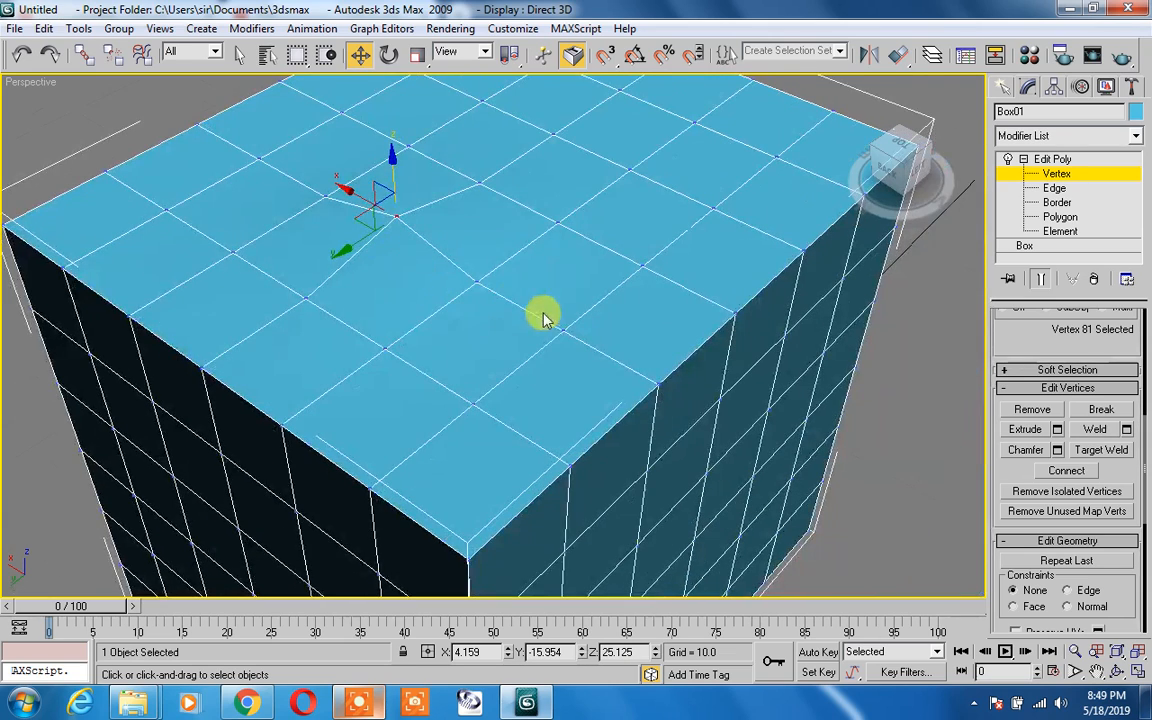
pyautogui.click(561, 329)
pyautogui.moveTo(560, 296)
pyautogui.mouseDown()
pyautogui.moveTo(550, 190)
pyautogui.moveTo(550, 283)
pyautogui.moveTo(570, 350)
pyautogui.moveTo(566, 234)
pyautogui.moveTo(566, 308)
pyautogui.moveTo(566, 276)
pyautogui.mouseUp()
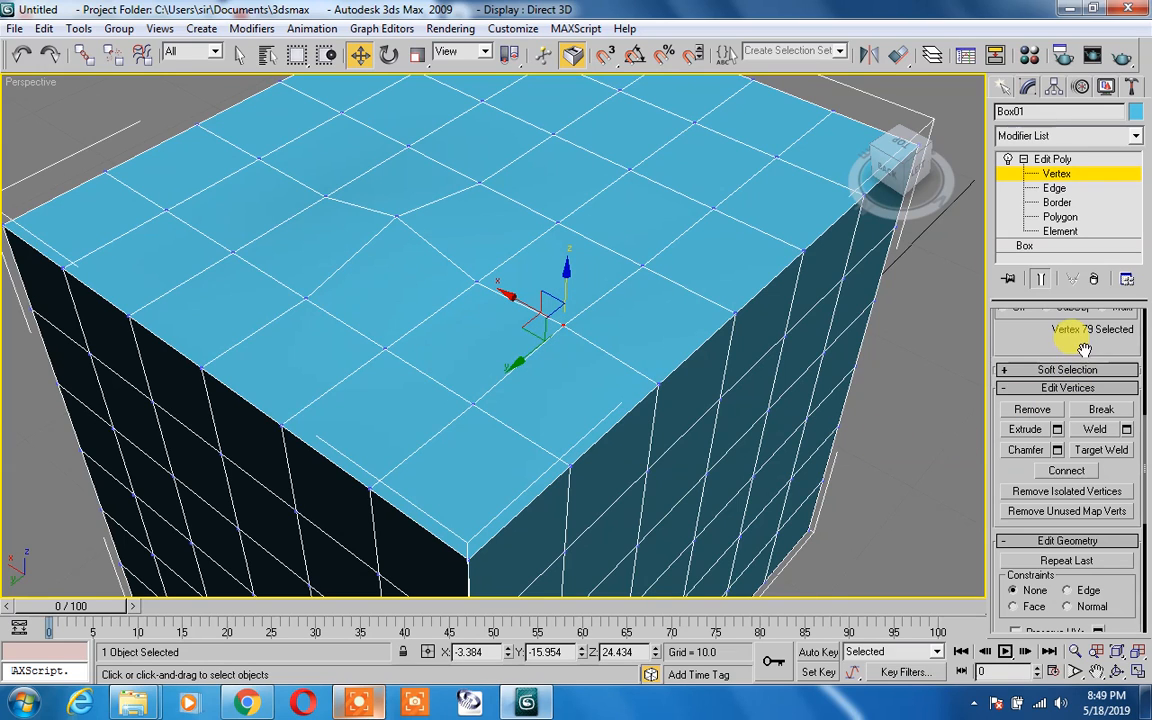
# Remove the second raised vertex from the top face so its surrounding polygons merge into one
pyautogui.click(571, 334)
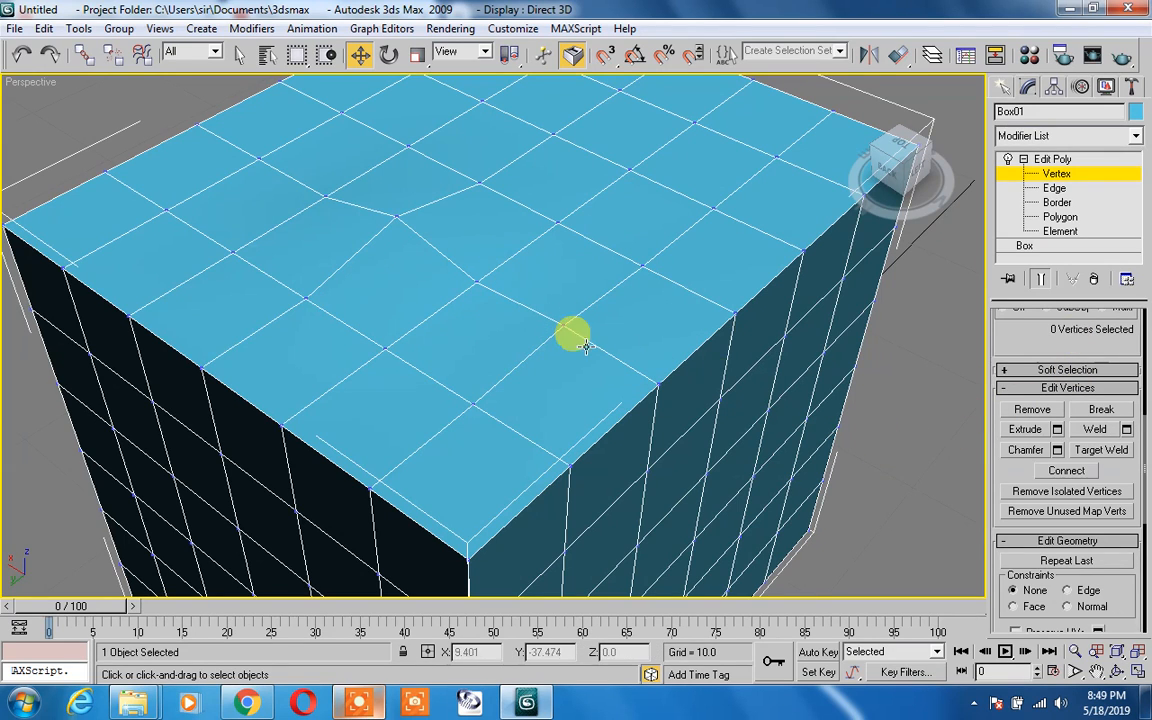
pyautogui.click(563, 325)
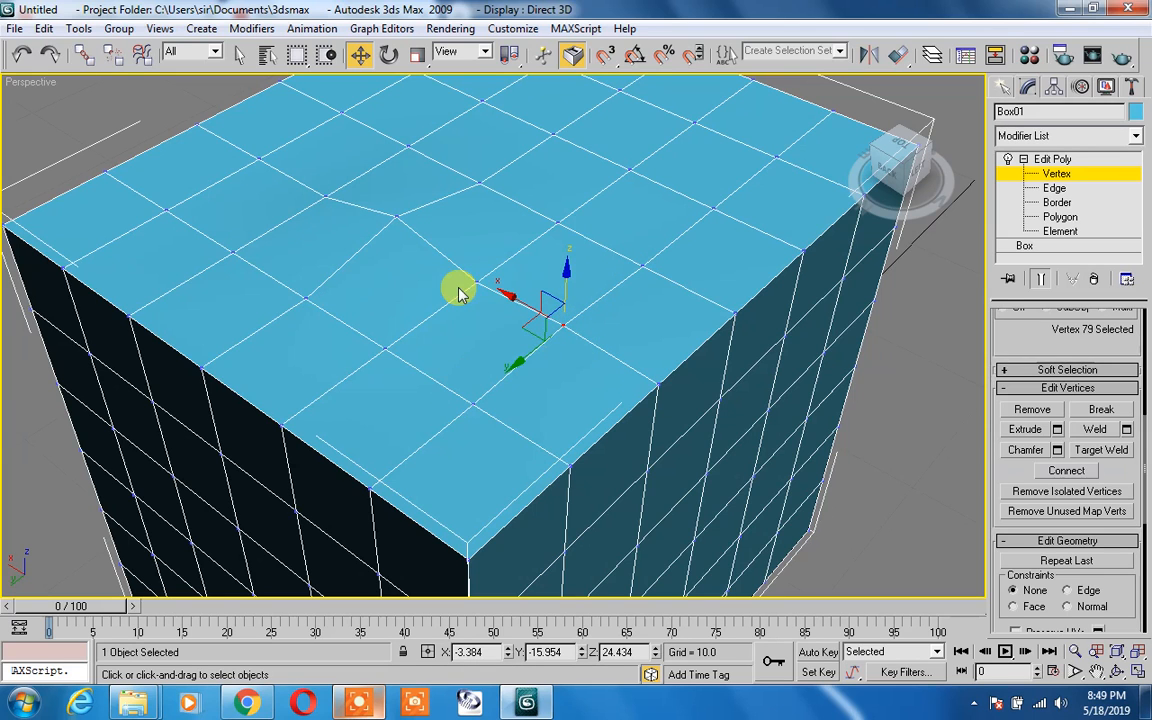
pyautogui.scroll(4, 530, 267)
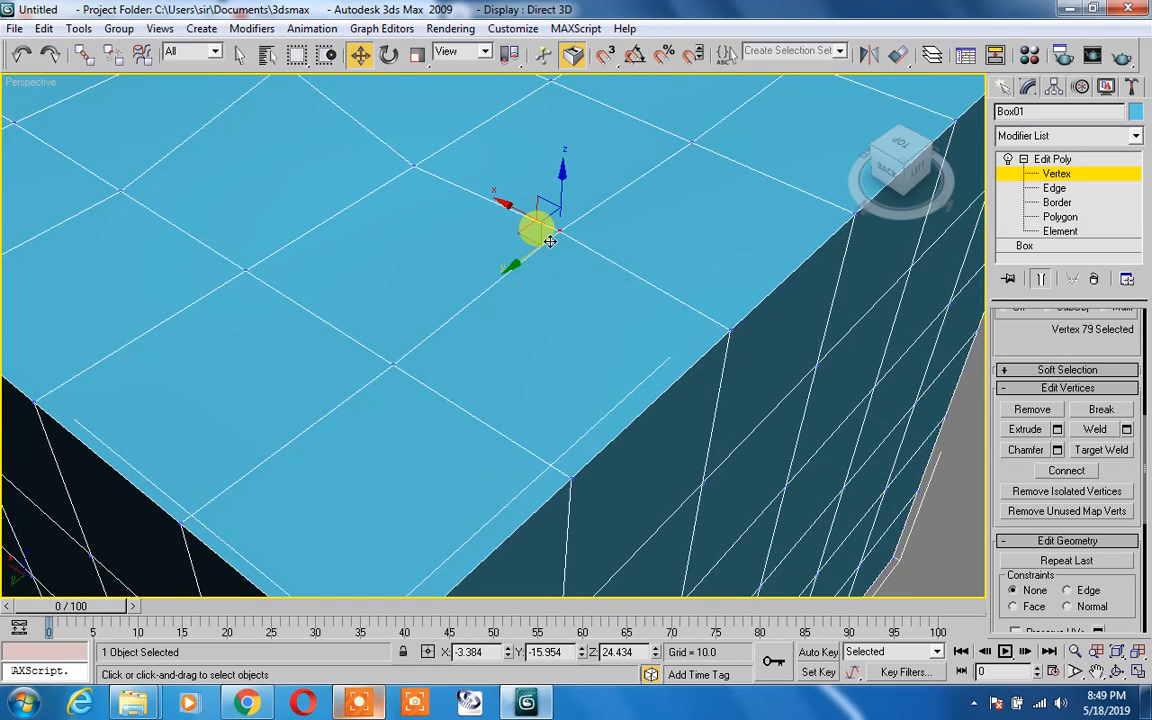
pyautogui.click(1031, 409)
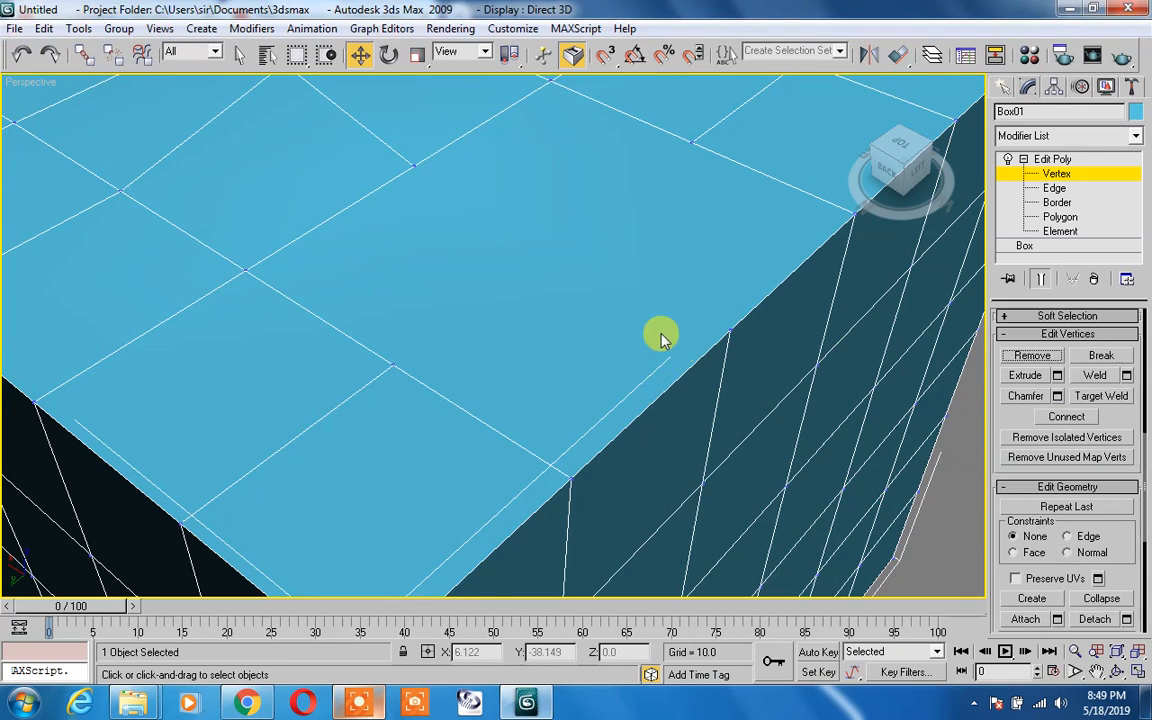
pyautogui.moveTo(661, 334); pyautogui.dragTo(614, 322, button='middle')
pyautogui.press('z')
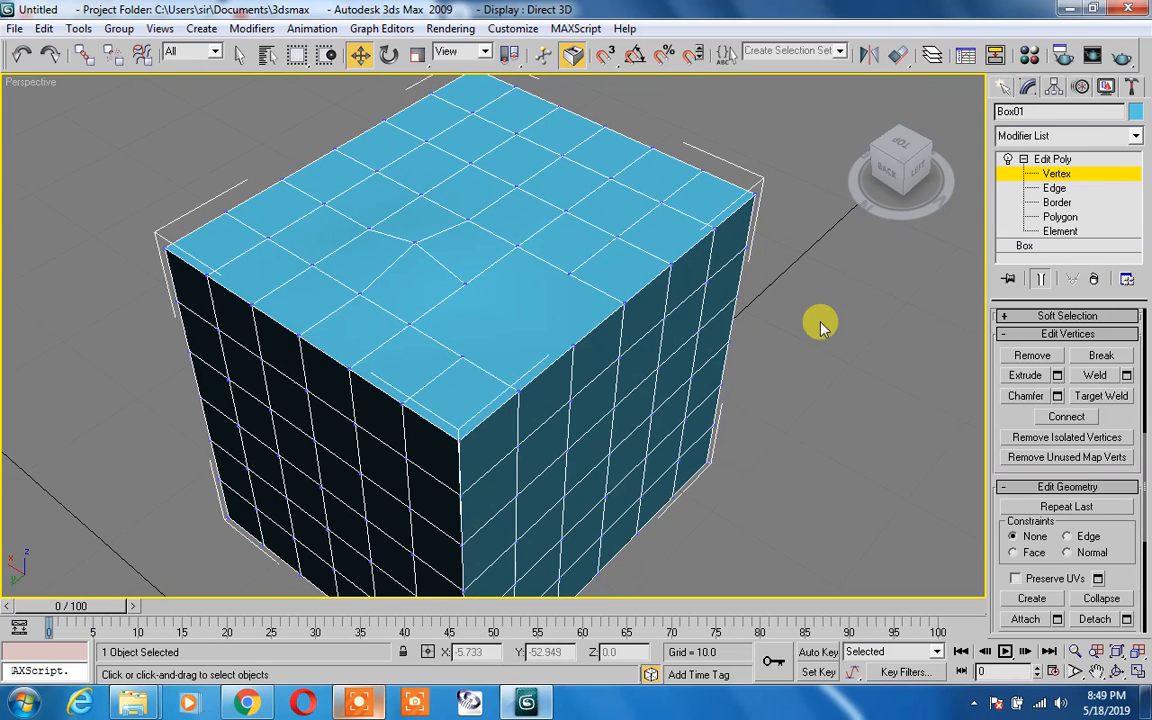
# At polygon level, select the merged polygon on the top face, raise it to about Z 24.65, and leave polygon level
pyautogui.click(1059, 219)
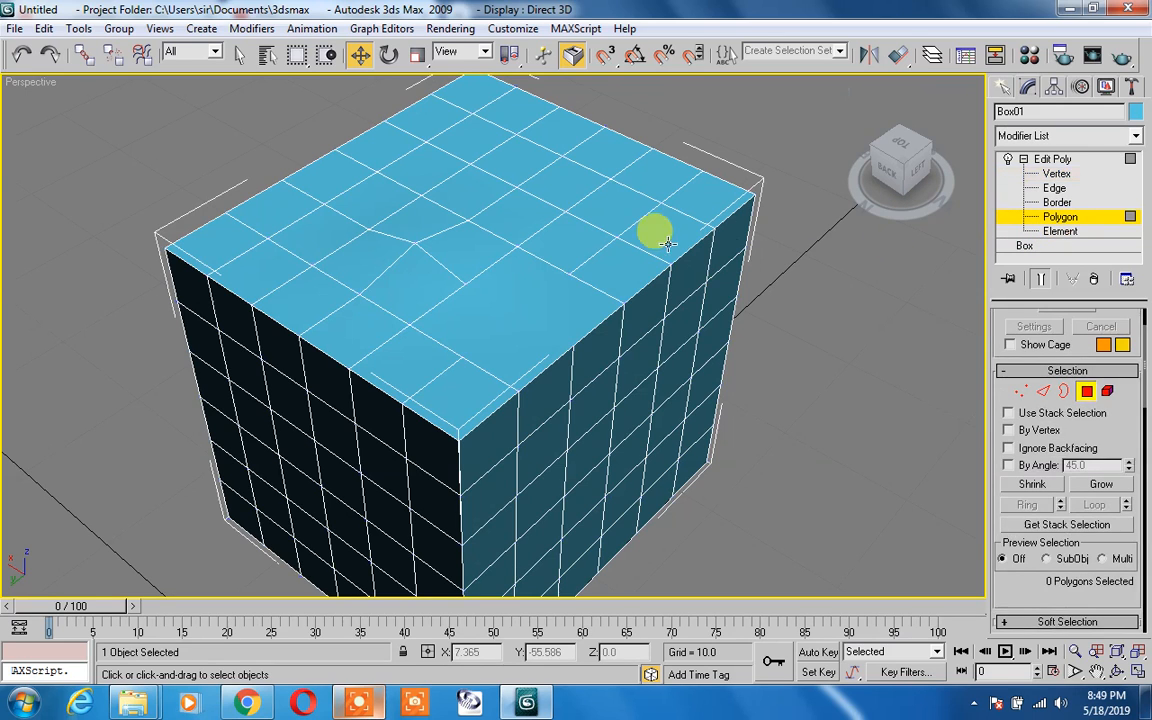
pyautogui.click(626, 272)
pyautogui.click(554, 247)
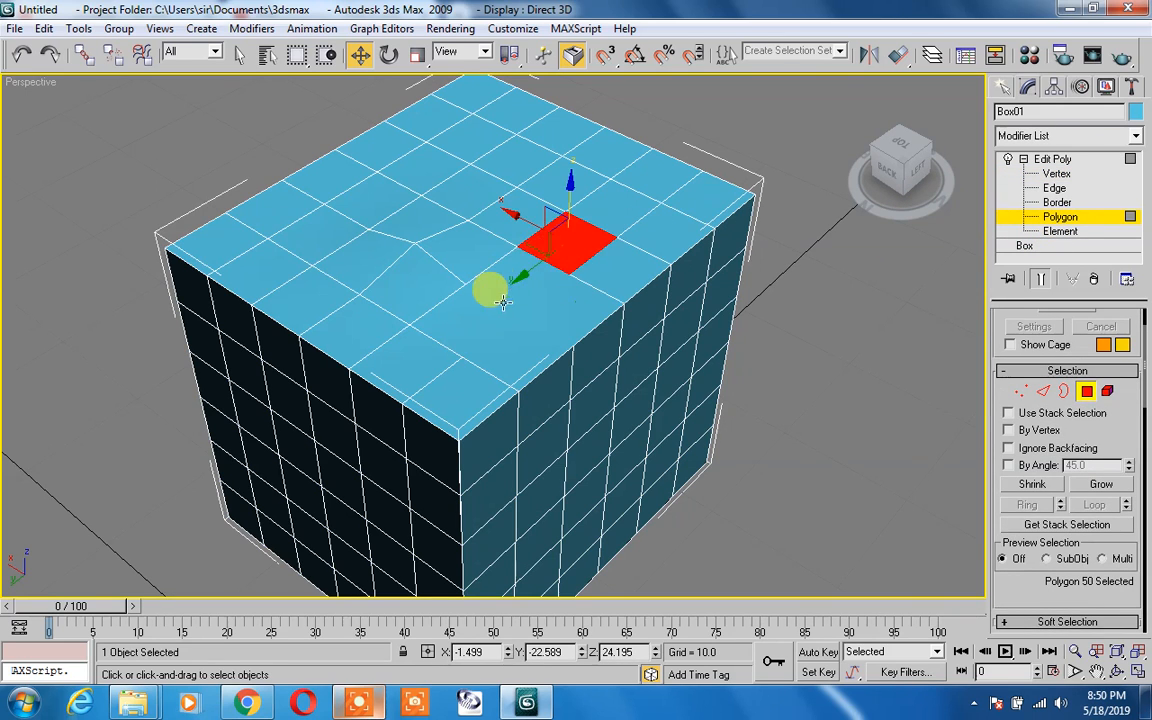
pyautogui.click(478, 285)
pyautogui.moveTo(506, 262); pyautogui.dragTo(531, 273)
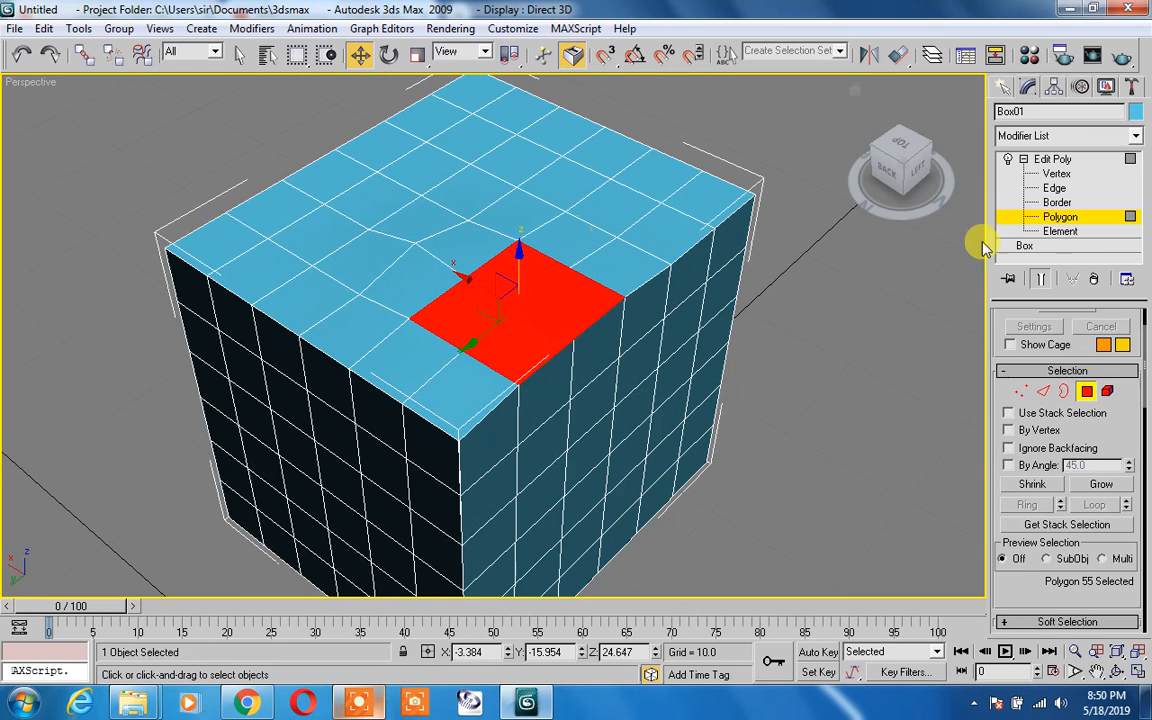
pyautogui.click(1052, 218)
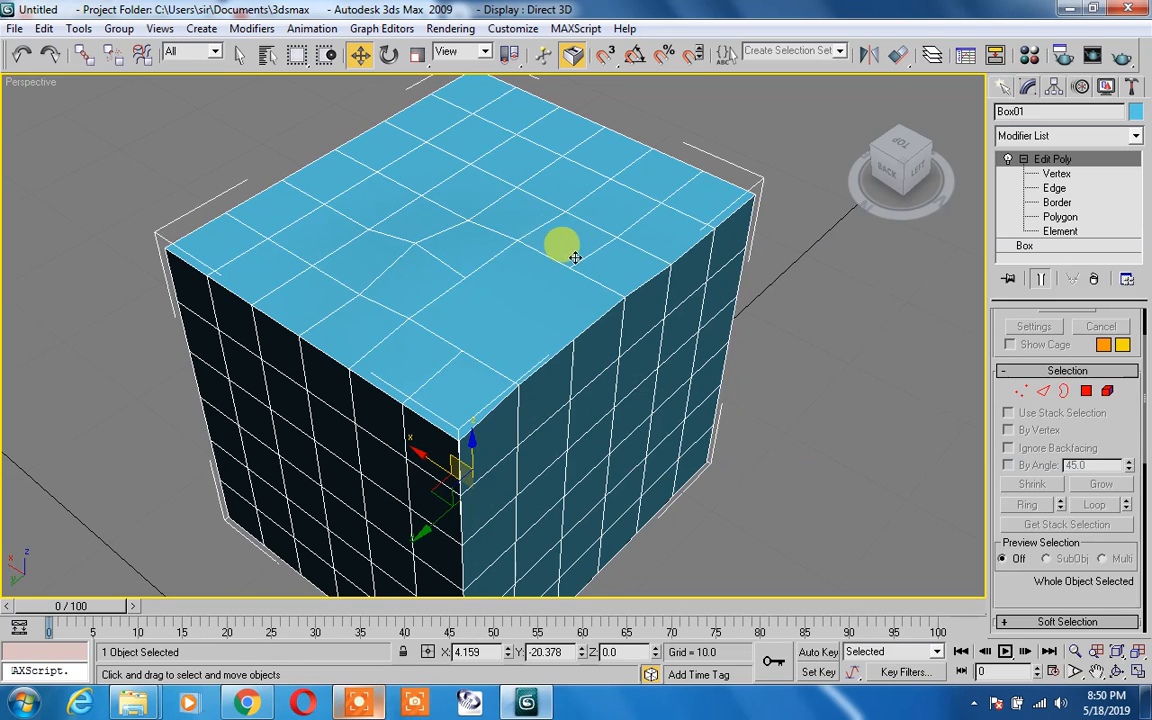
# At vertex level, remove the top-face vertex at the inner far corner of the merged polygon to enlarge that polygon
pyautogui.click(1055, 176)
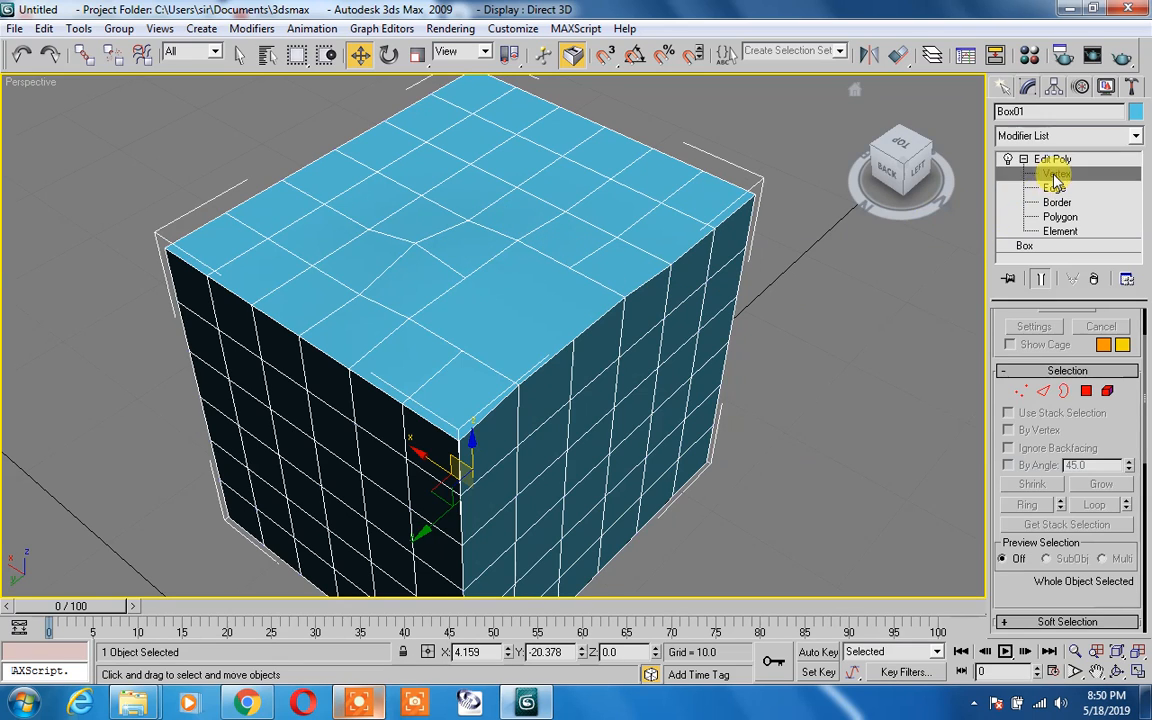
pyautogui.click(565, 264)
pyautogui.scroll(4, 586, 260)
pyautogui.moveTo(607, 244); pyautogui.dragTo(396, 346, button='middle')
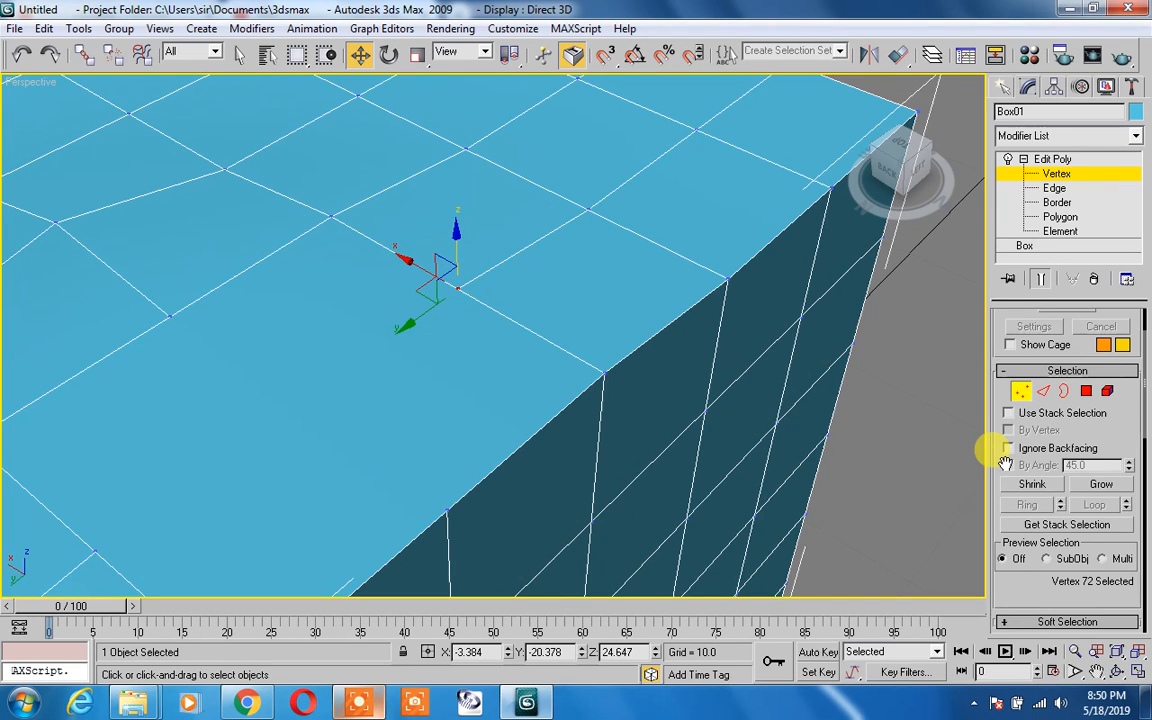
pyautogui.moveTo(1048, 571); pyautogui.dragTo(1045, 388)
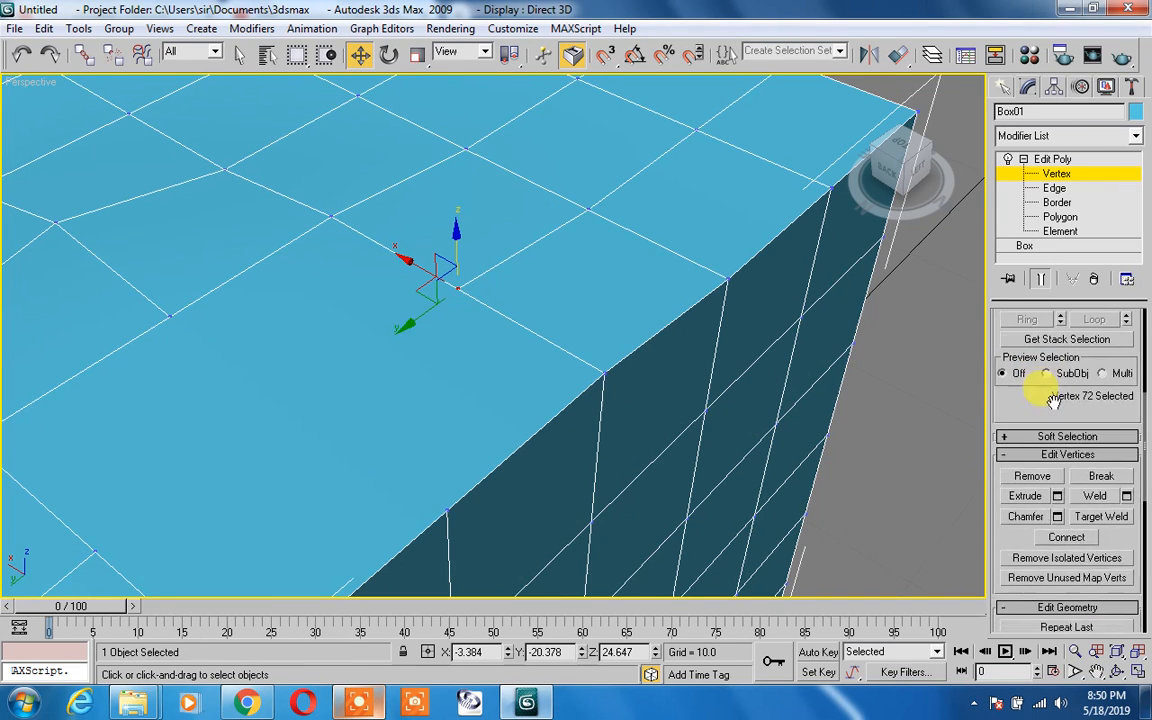
pyautogui.click(1041, 480)
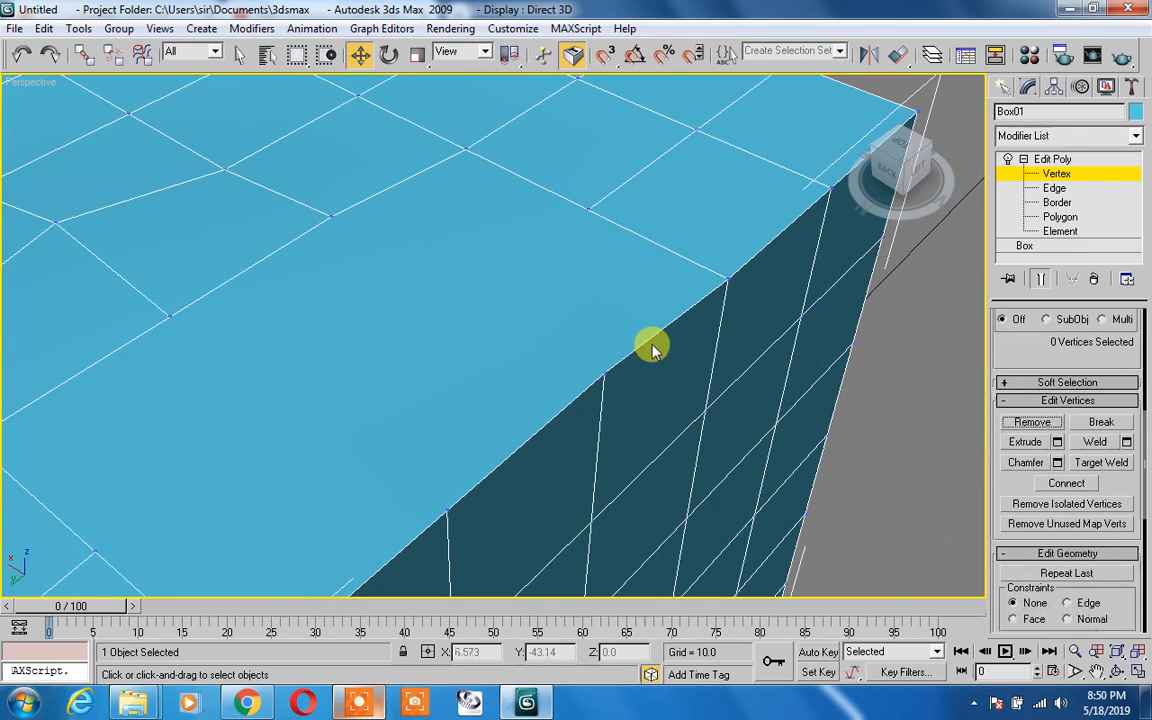
# At polygon level, select the enlarged merged polygon and lower it to about Z 23.80
pyautogui.click(1060, 216)
pyautogui.click(578, 316)
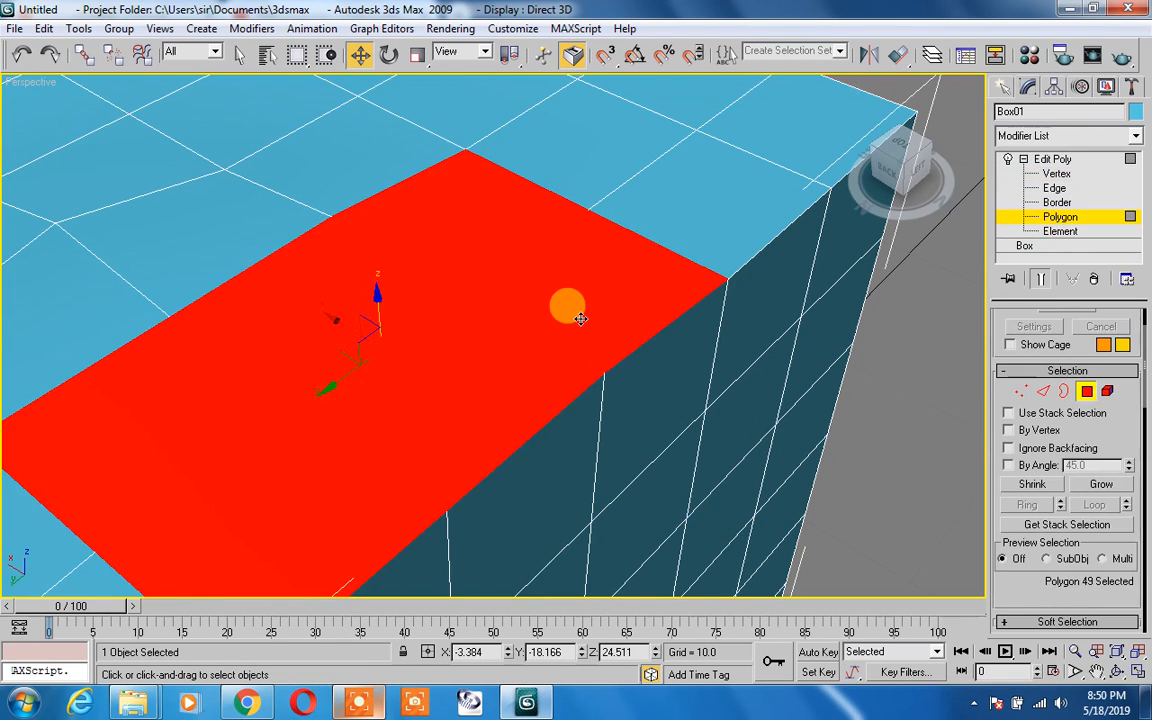
pyautogui.scroll(-4, 580, 318)
pyautogui.keyDown('alt'); pyautogui.moveTo(425, 303); pyautogui.dragTo(420, 198, button='middle'); pyautogui.keyUp('alt')
pyautogui.scroll(2, 427, 178)
pyautogui.moveTo(427, 178); pyautogui.dragTo(456, 295)
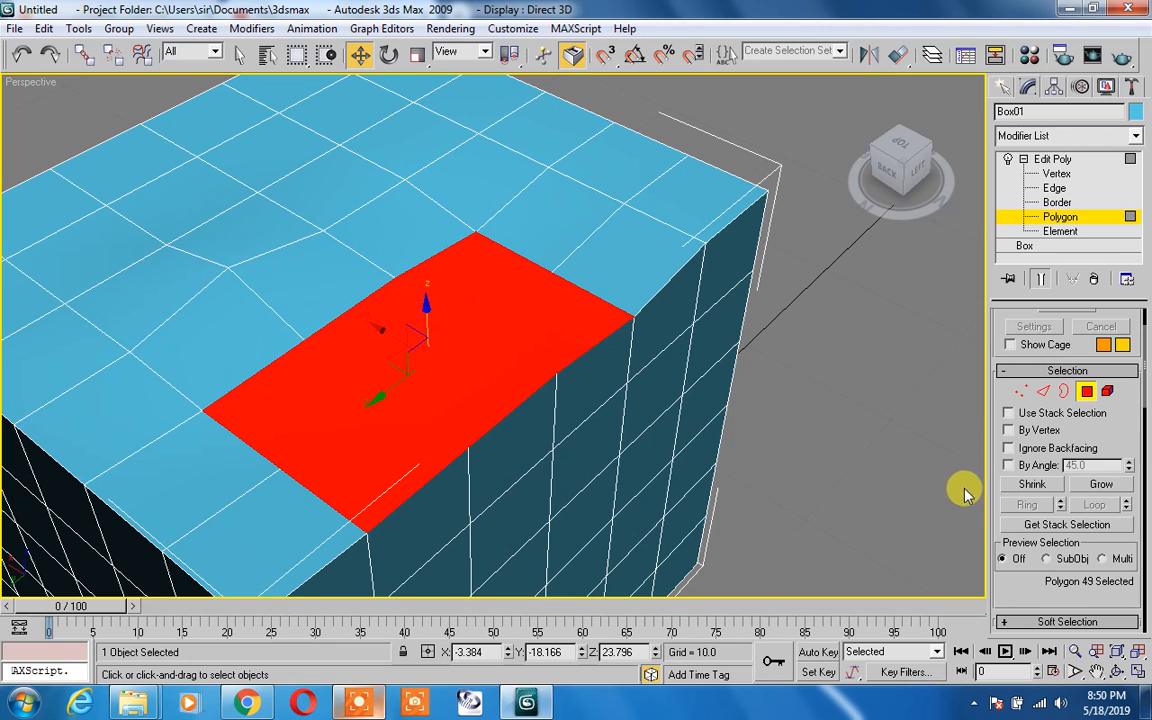
pyautogui.scroll(-3, 1027, 582)
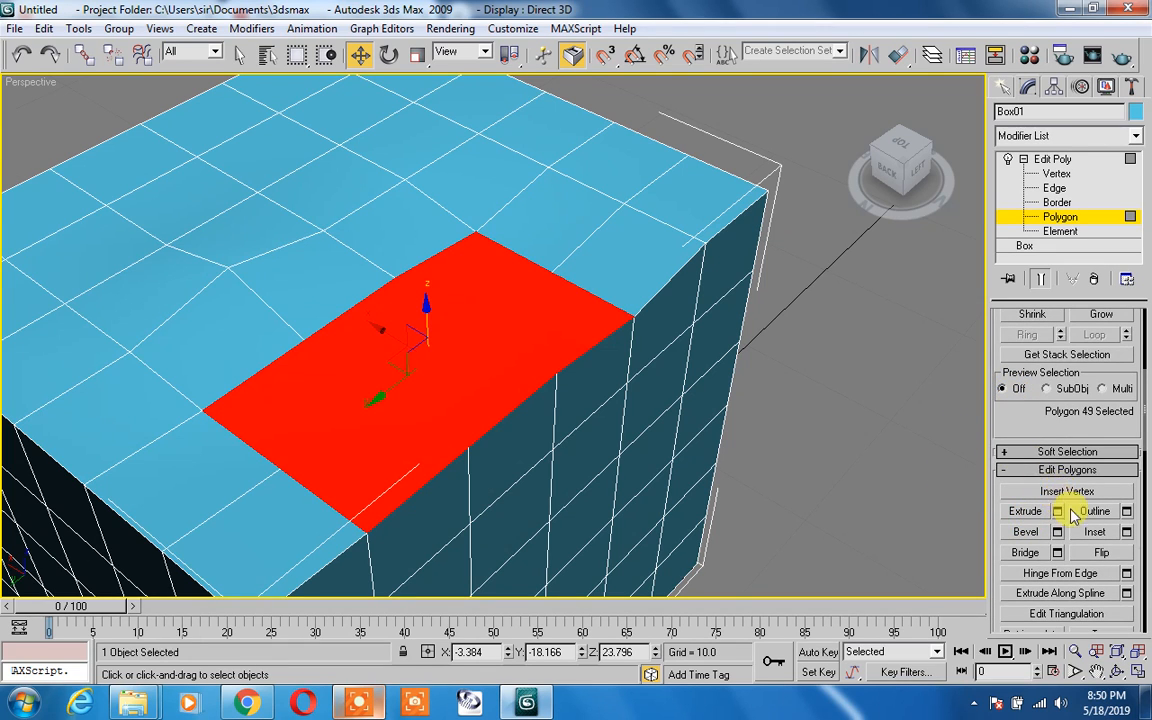
pyautogui.moveTo(1019, 430); pyautogui.dragTo(1023, 653)
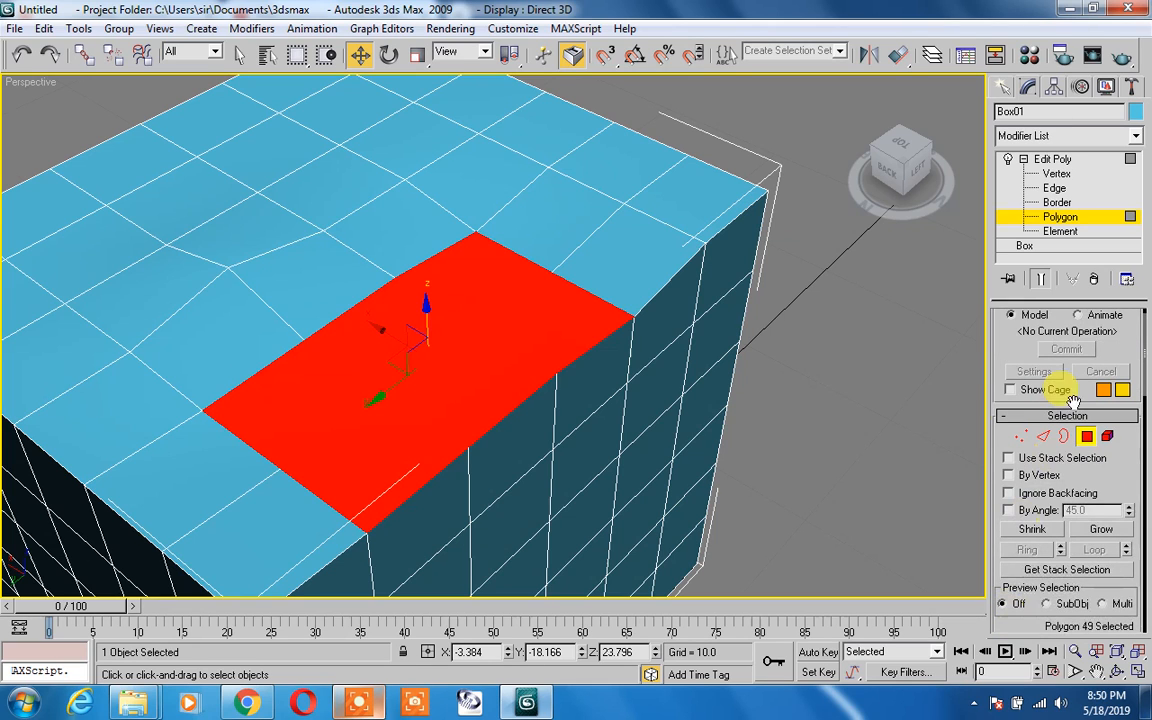
# At vertex level, select the vertex on the lowered polygon's far side and raise it slightly to Z 23.56
pyautogui.click(1055, 174)
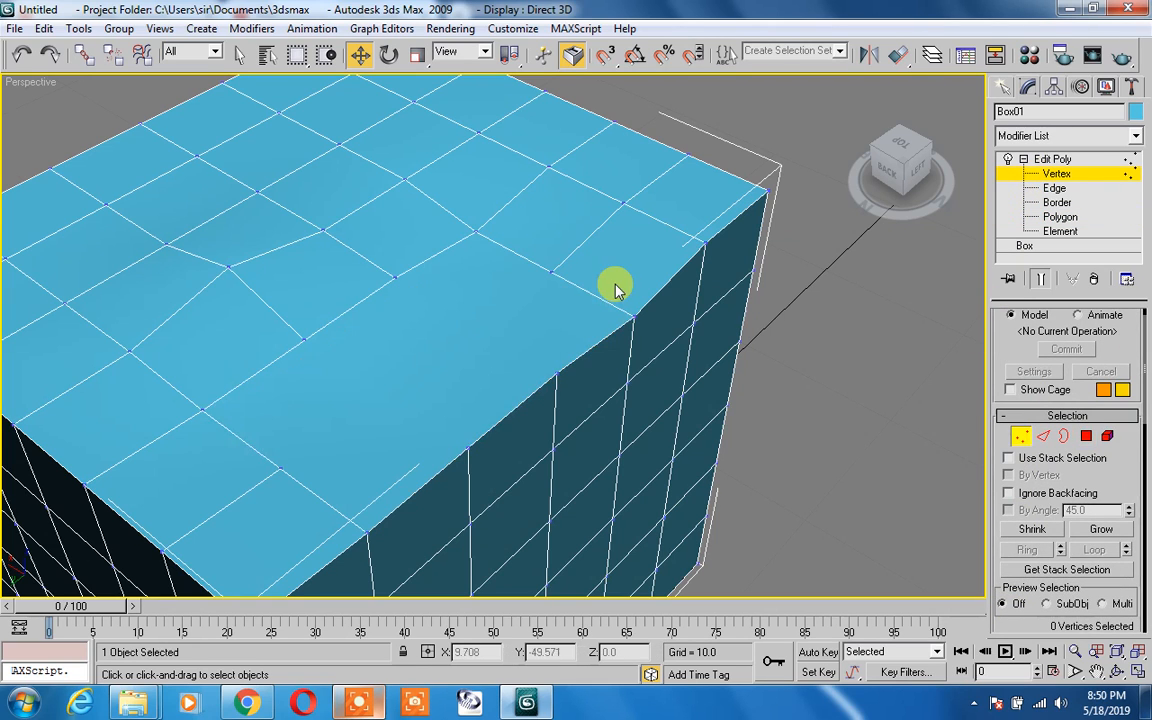
pyautogui.click(540, 263)
pyautogui.moveTo(1016, 500); pyautogui.dragTo(1037, 383)
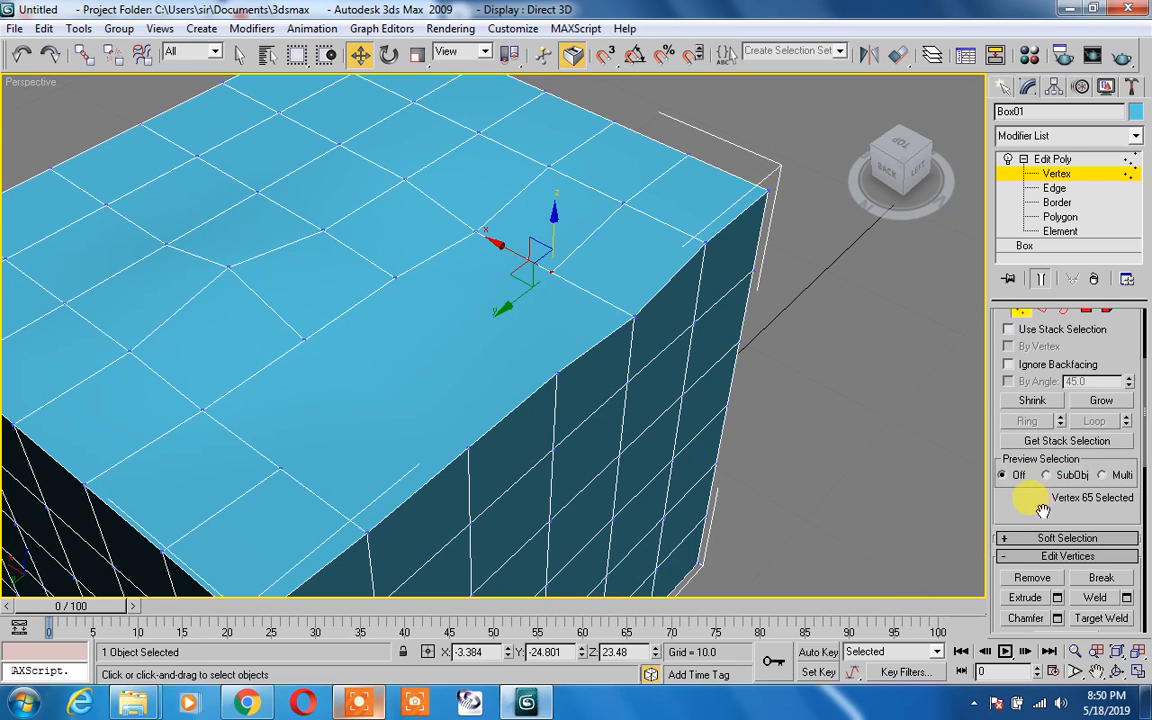
pyautogui.moveTo(1042, 510); pyautogui.dragTo(1039, 430)
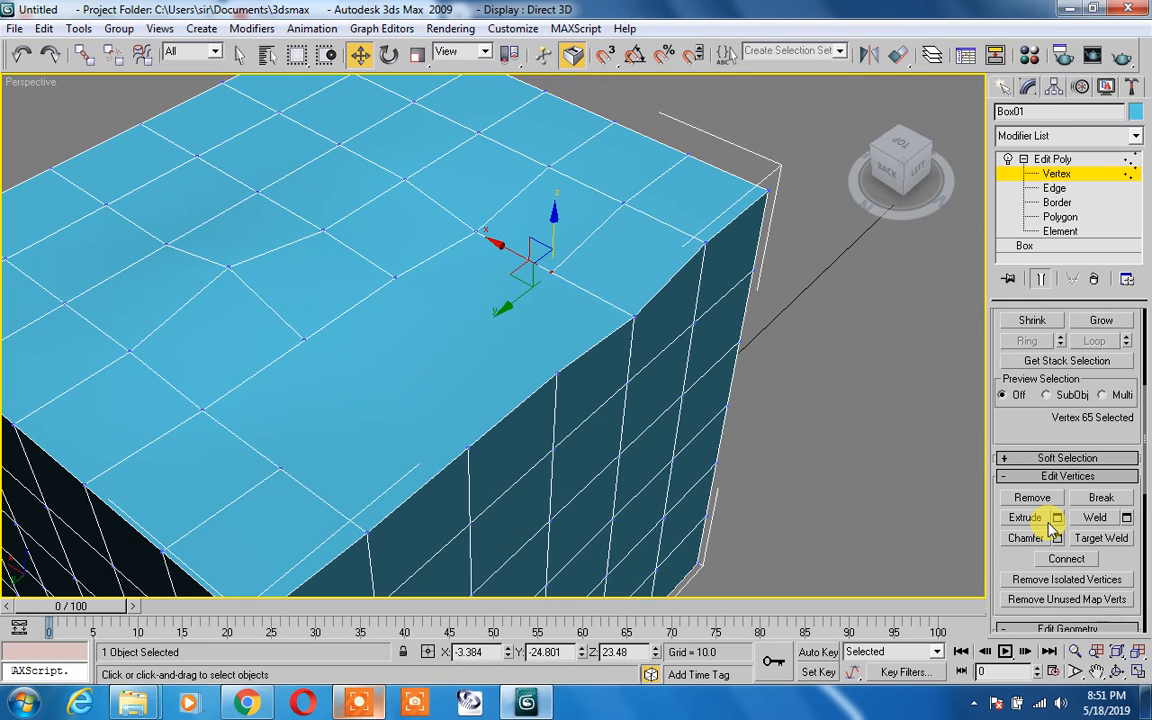
pyautogui.moveTo(554, 238)
pyautogui.mouseDown()
pyautogui.moveTo(552, 206)
pyautogui.moveTo(553, 234)
pyautogui.mouseUp()
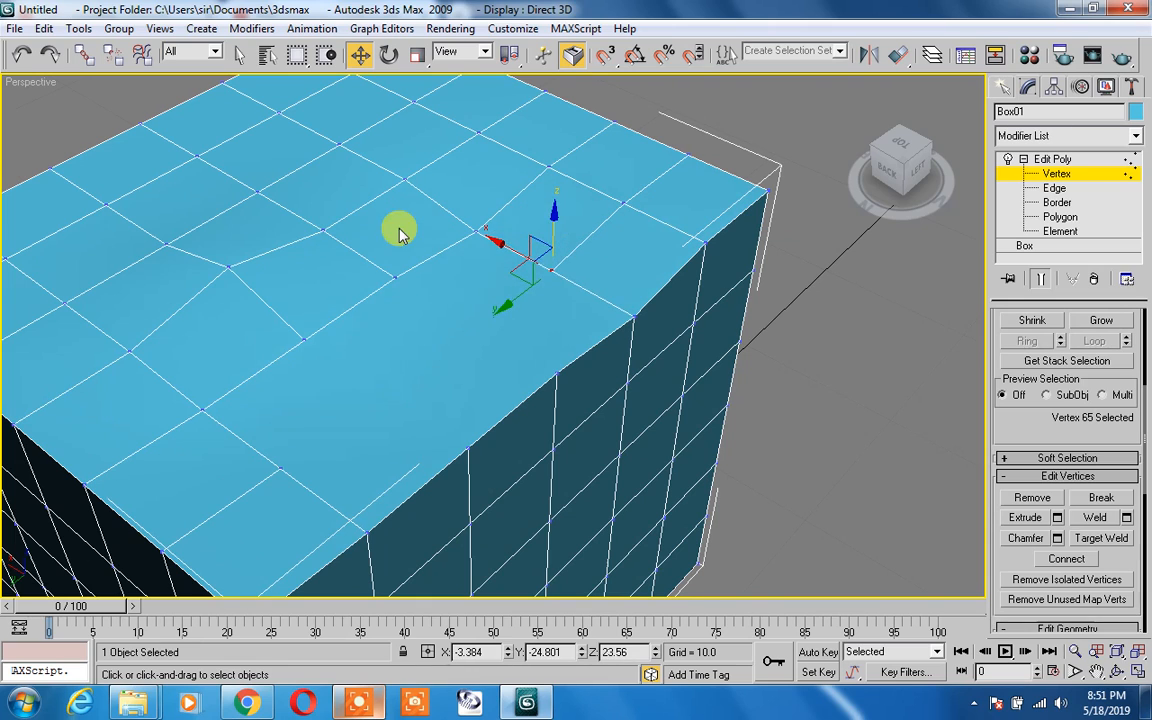
# Remove the top-face vertex just behind the raised peak vertex
pyautogui.click(330, 226)
pyautogui.click(1055, 497)
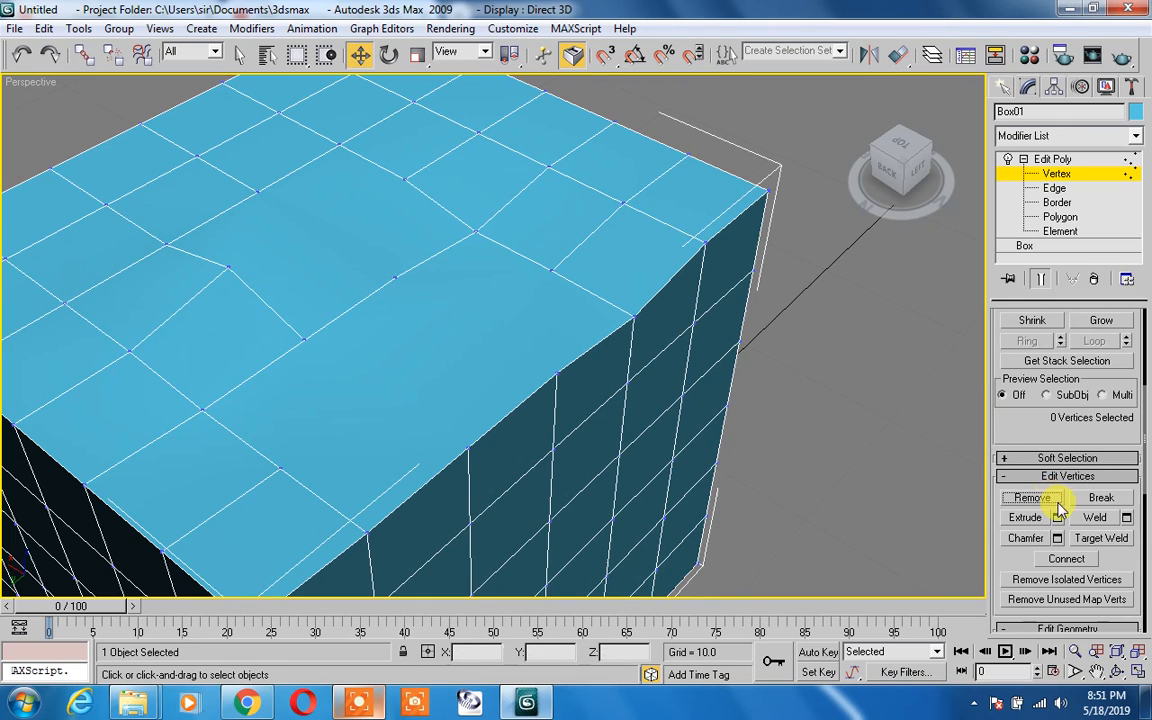
# Remove the top-face vertices along the line crossing the merged area to combine its polygons into one larger polygon
pyautogui.click(368, 260)
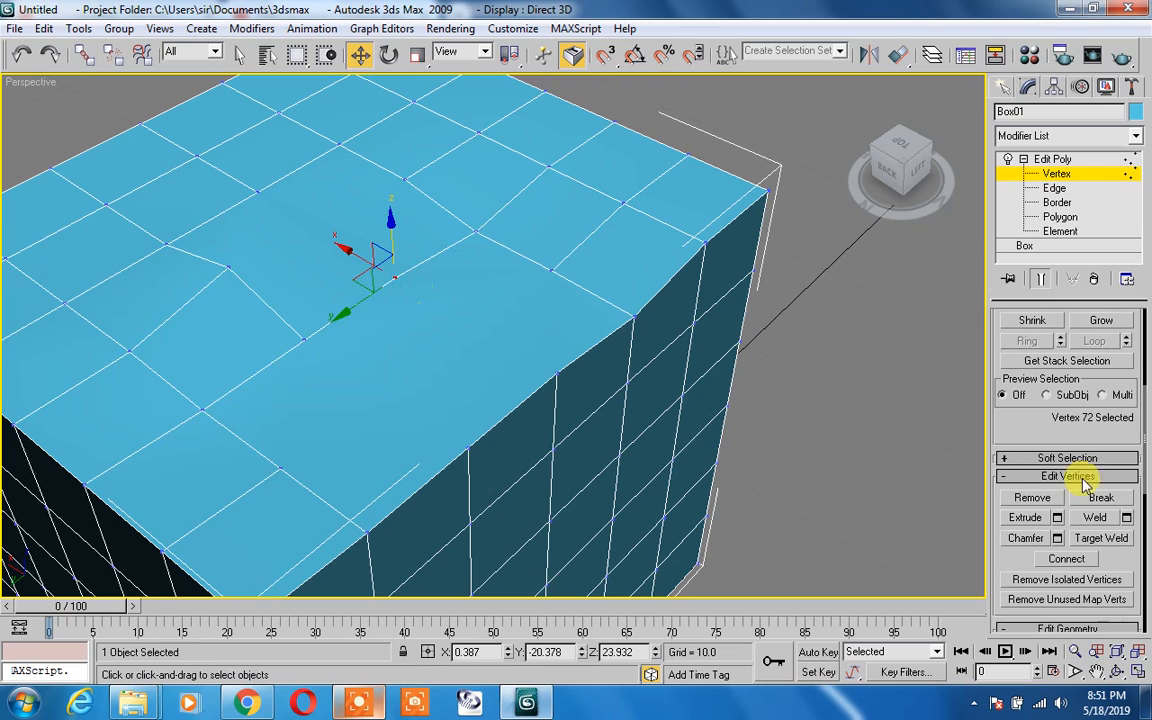
pyautogui.click(1031, 497)
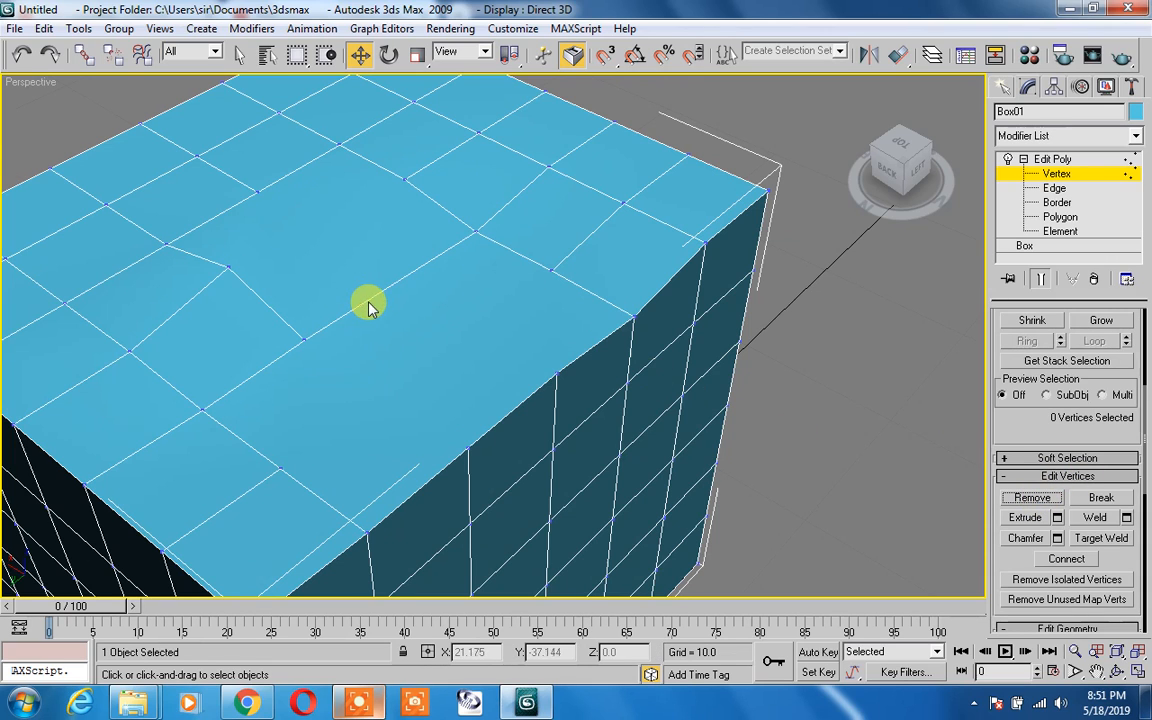
pyautogui.click(304, 338)
pyautogui.click(1031, 497)
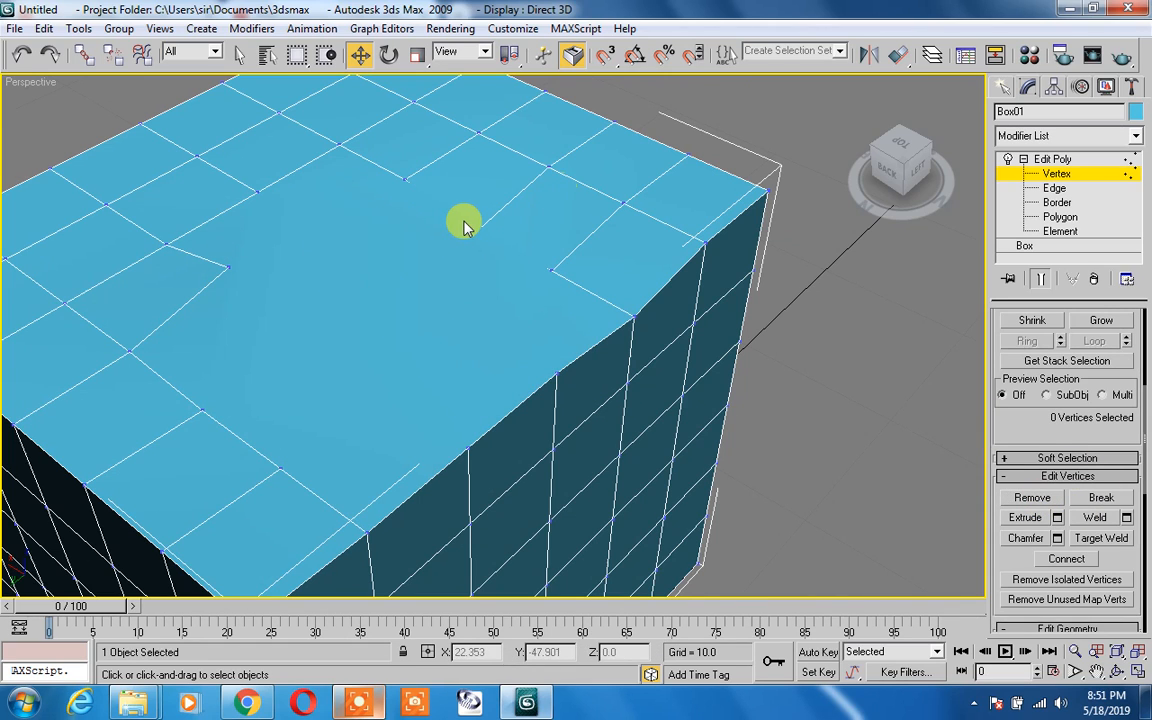
pyautogui.click(464, 247)
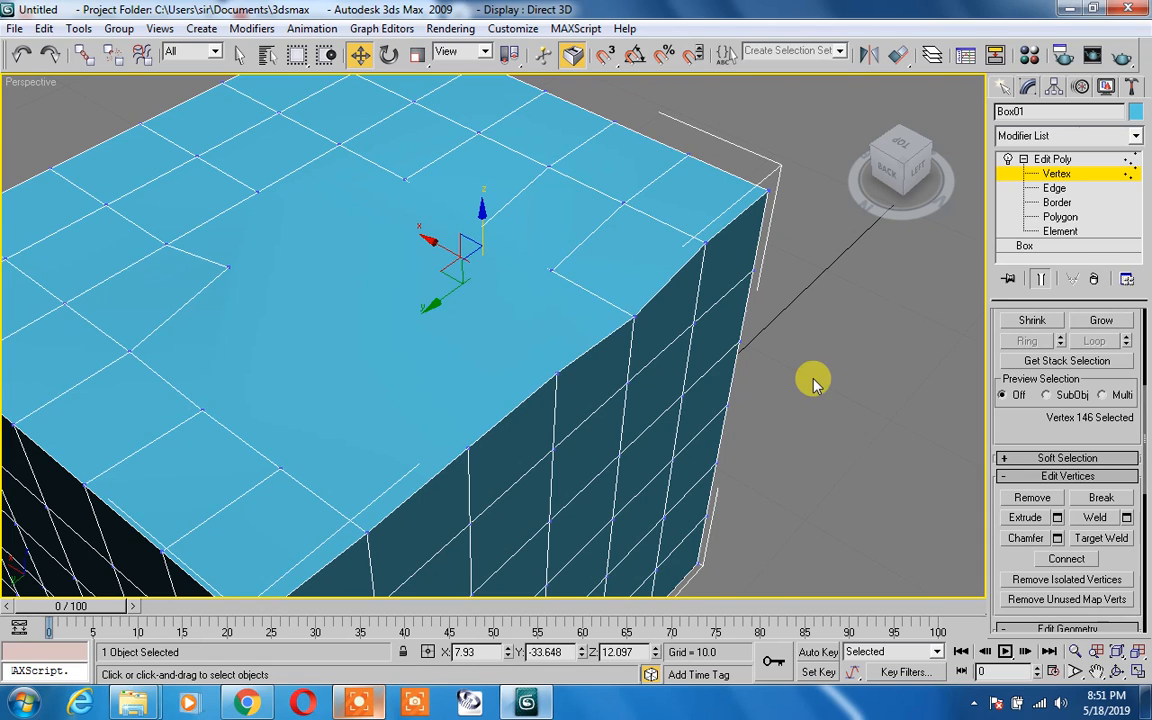
pyautogui.click(507, 322)
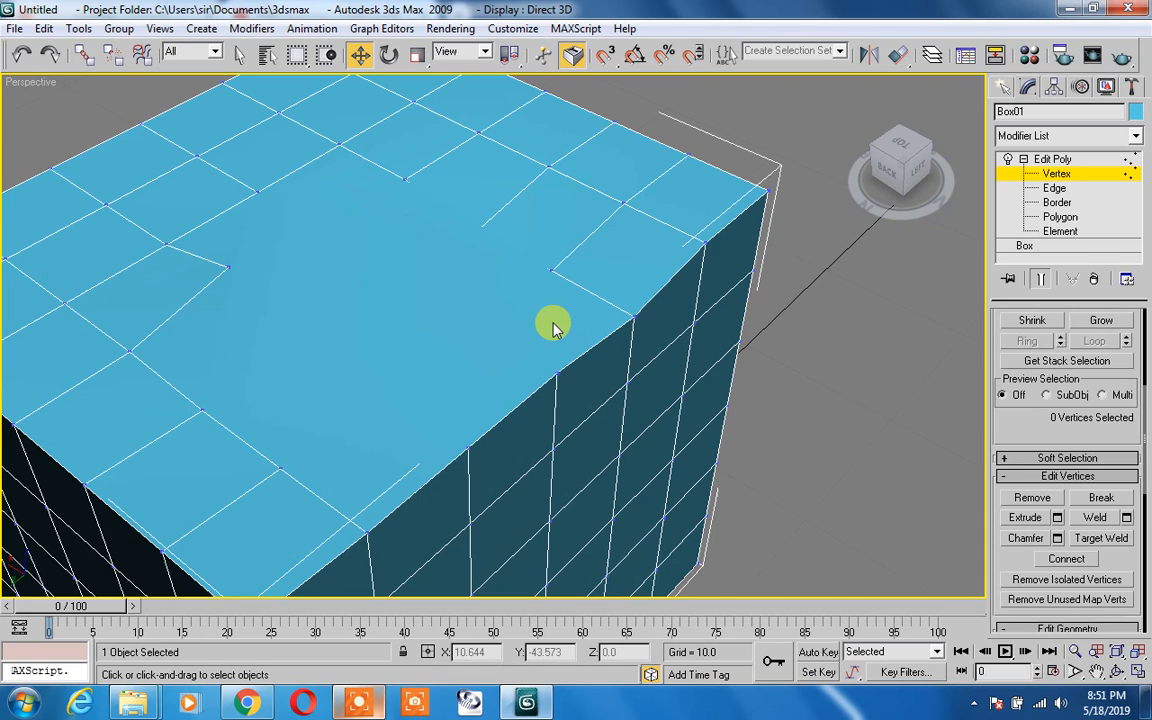
# Delete the top-face vertex beside the merged polygon, together with its surrounding polygons, to open a hole in the top
pyautogui.keyDown('alt'); pyautogui.moveTo(496, 285); pyautogui.dragTo(538, 297, button='middle'); pyautogui.keyUp('alt')
pyautogui.keyDown('alt'); pyautogui.moveTo(260, 268); pyautogui.dragTo(455, 205, button='middle'); pyautogui.keyUp('alt')
pyautogui.click(481, 357)
pyautogui.scroll(4, 499, 372)
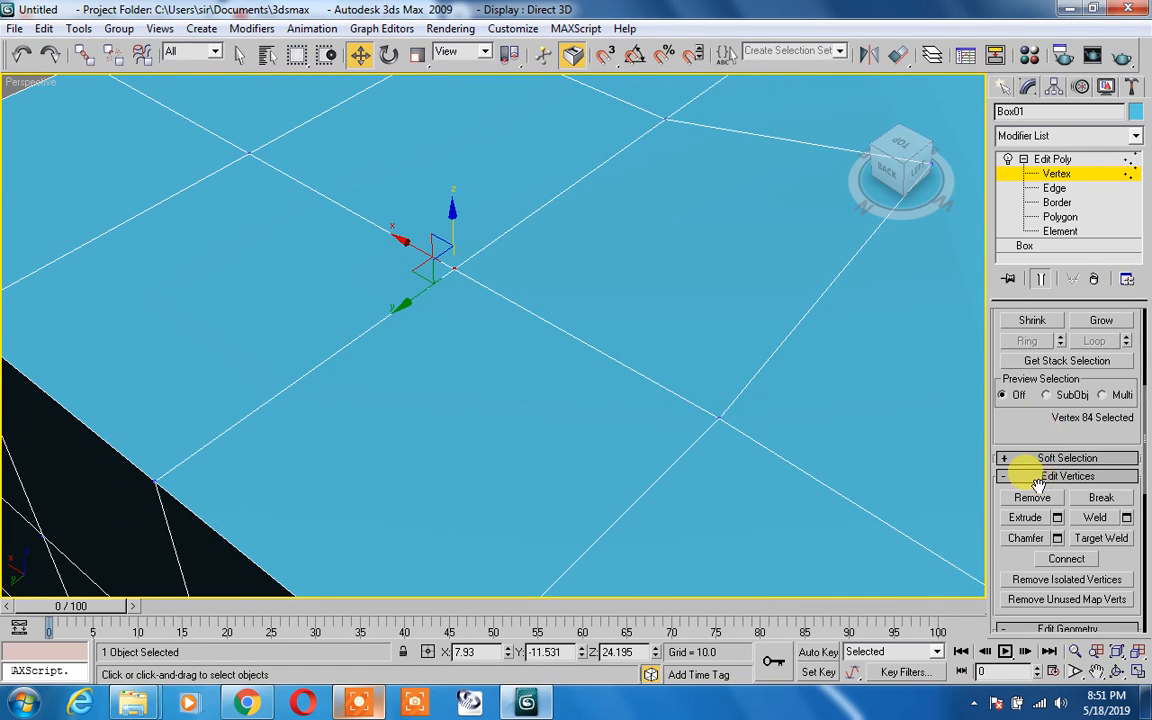
pyautogui.click(727, 428)
pyautogui.moveTo(671, 342); pyautogui.dragTo(666, 373, button='middle')
pyautogui.scroll(-2, 666, 373)
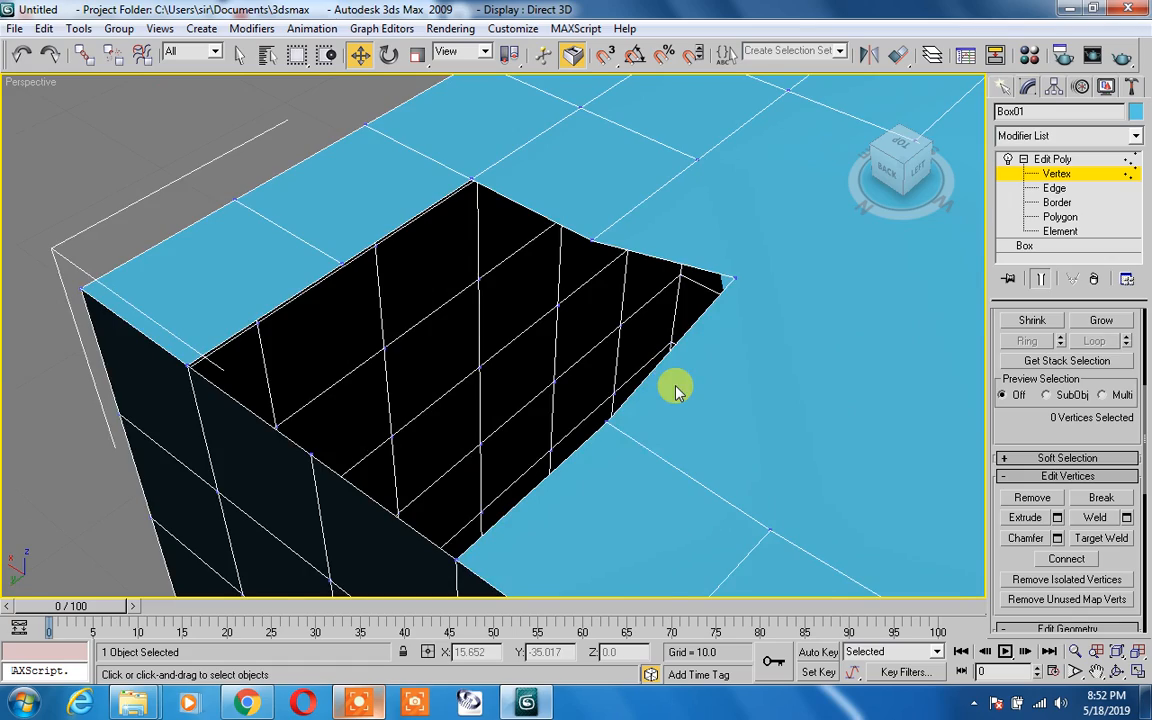
# At border level, select the open border around the hole to inspect its outline
pyautogui.scroll(-2, 676, 385)
pyautogui.keyDown('alt'); pyautogui.moveTo(543, 316); pyautogui.dragTo(515, 303, button='middle'); pyautogui.keyUp('alt')
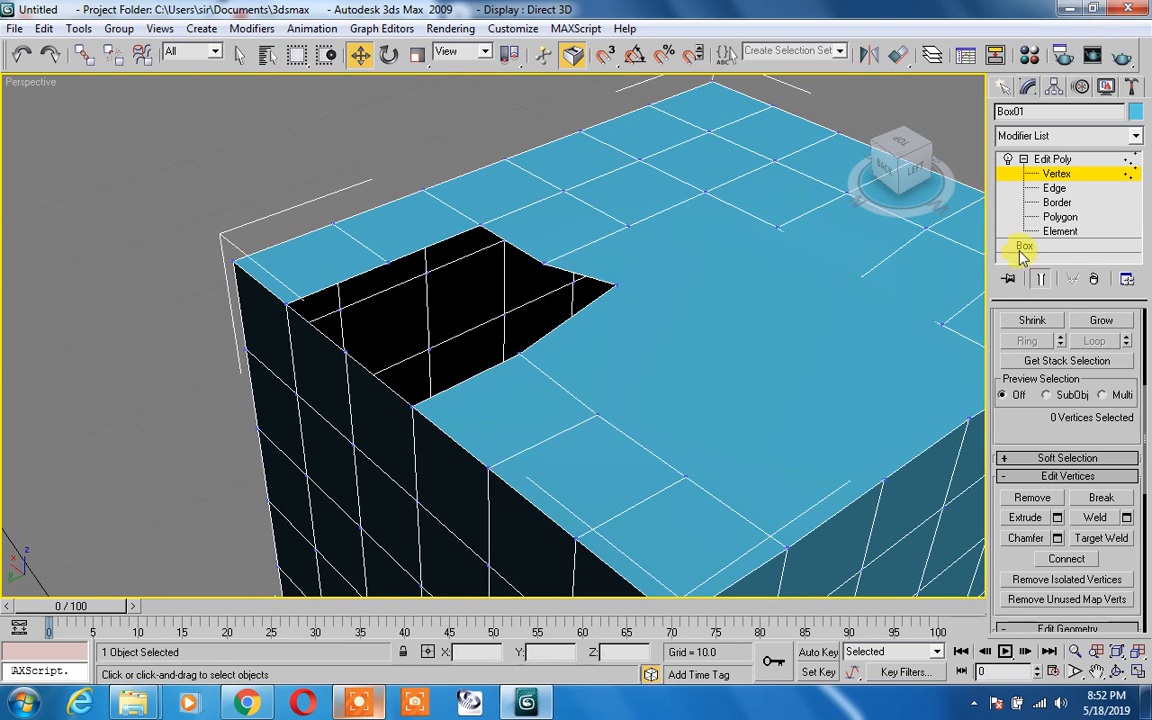
pyautogui.click(1057, 202)
pyautogui.click(550, 268)
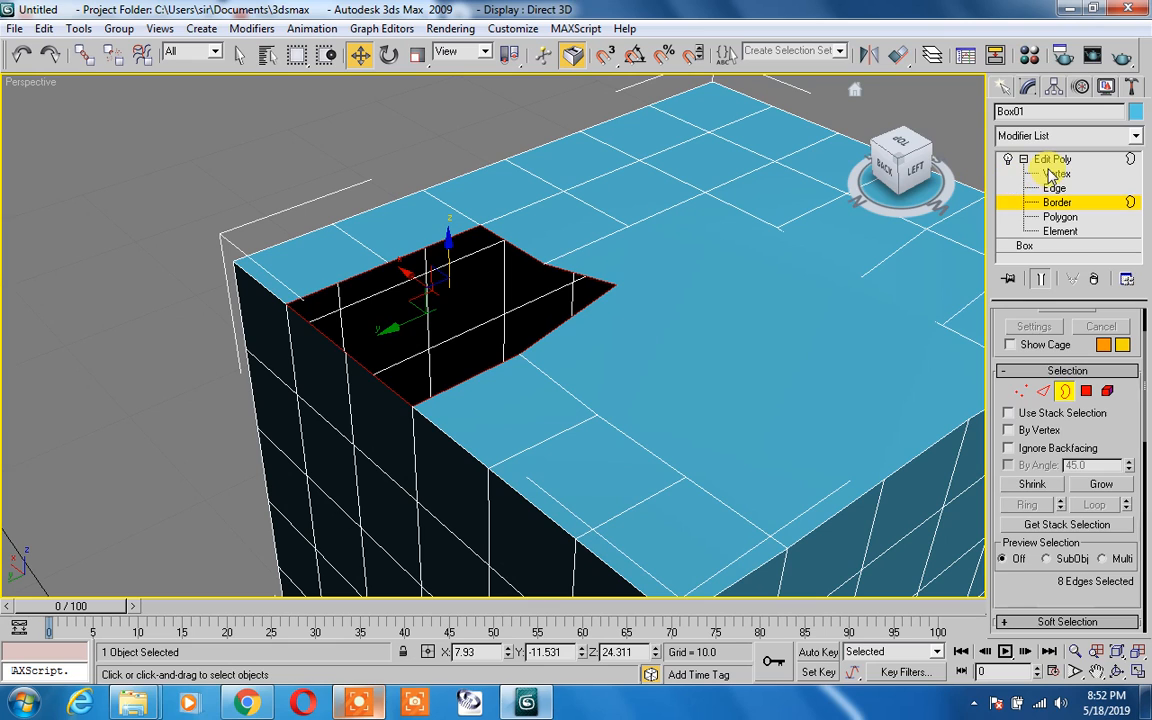
# At vertex level, remove the top-face vertex between the merged polygon and the box's near corner
pyautogui.press('1')
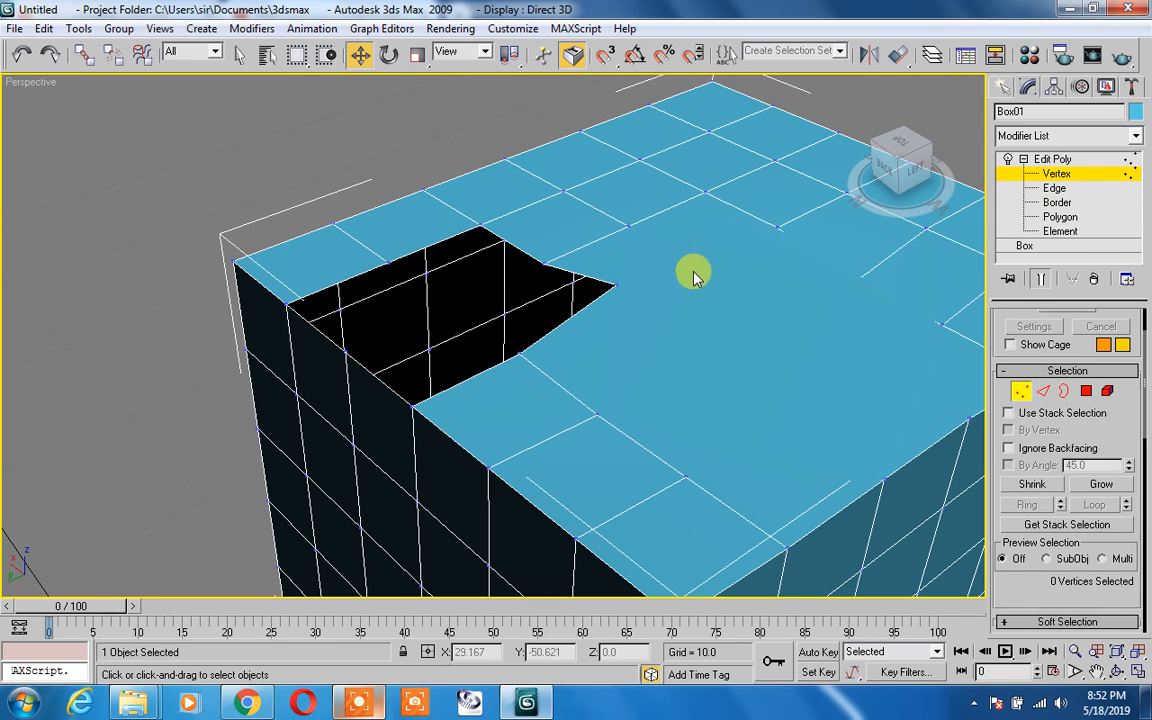
pyautogui.click(687, 476)
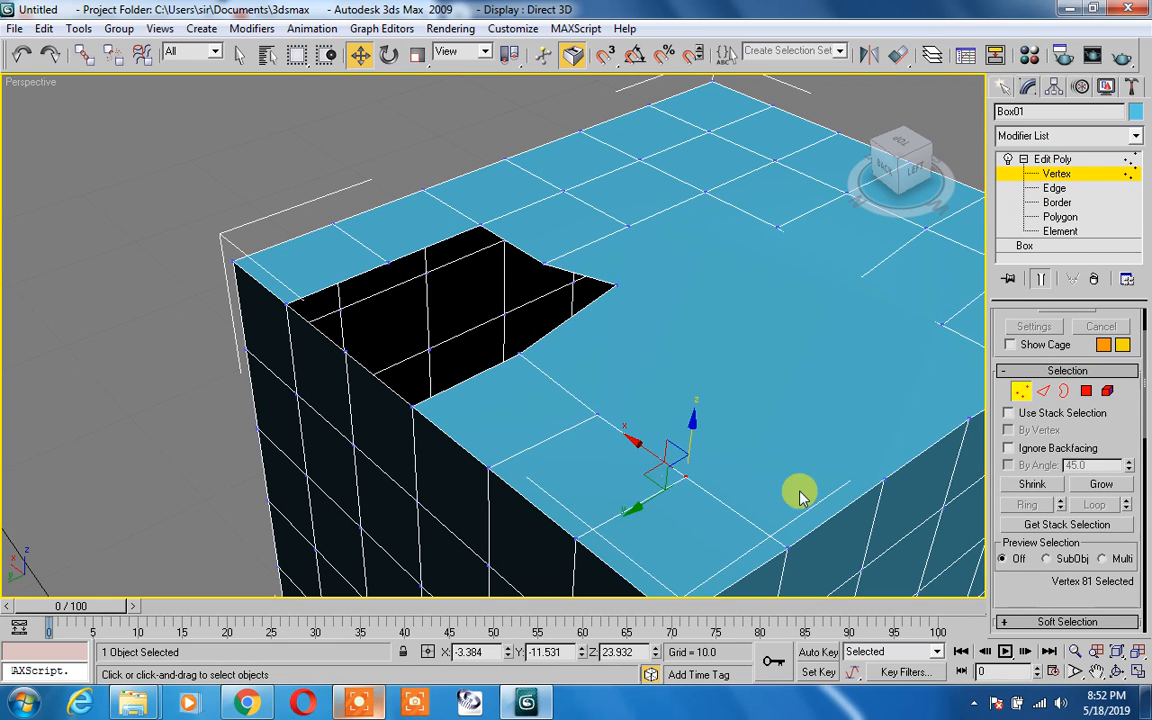
pyautogui.scroll(-5, 1043, 597)
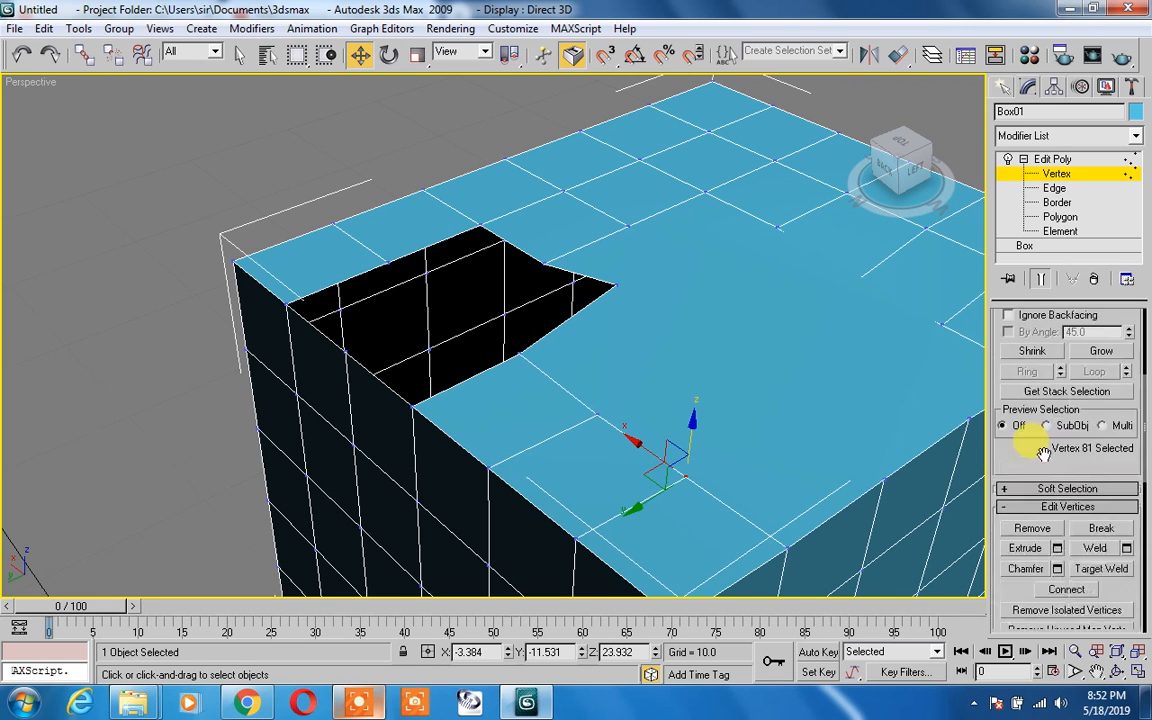
pyautogui.click(1032, 501)
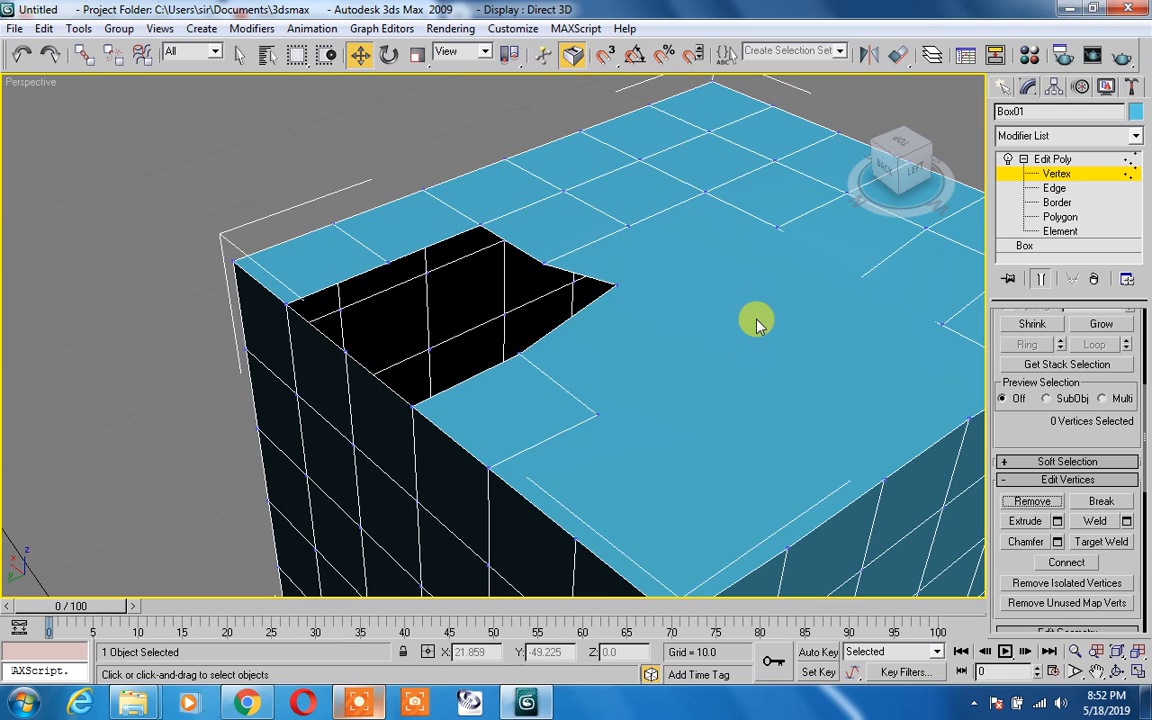
pyautogui.moveTo(1014, 433); pyautogui.dragTo(1027, 365)
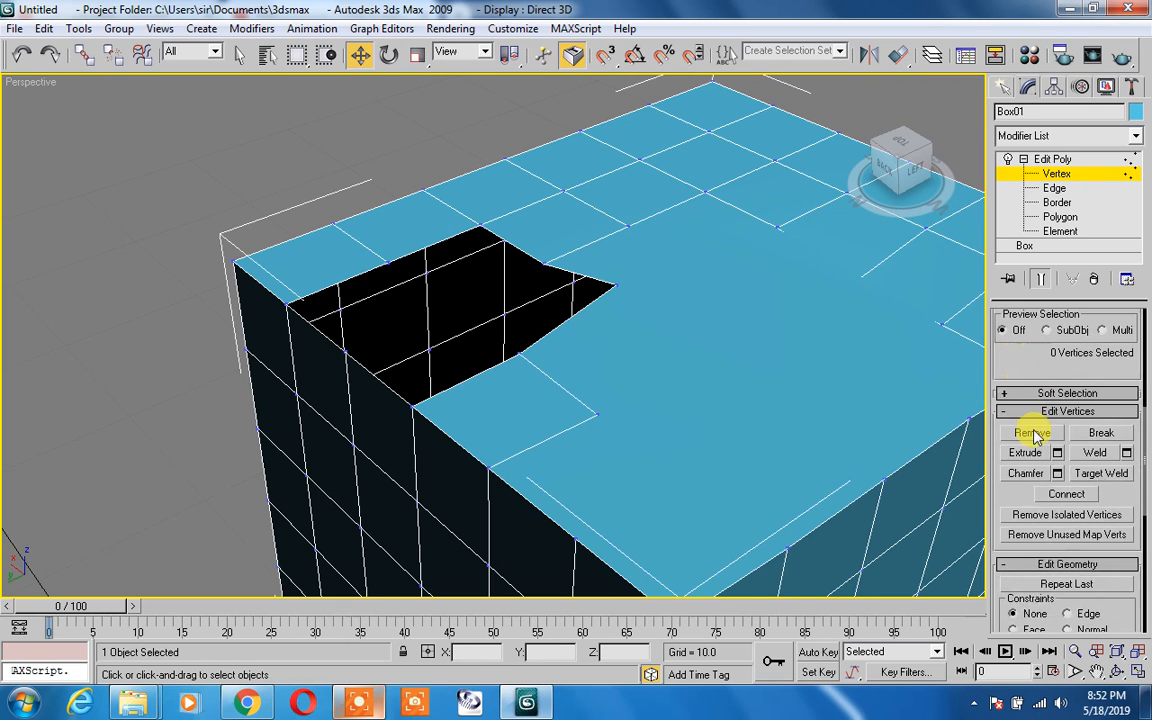